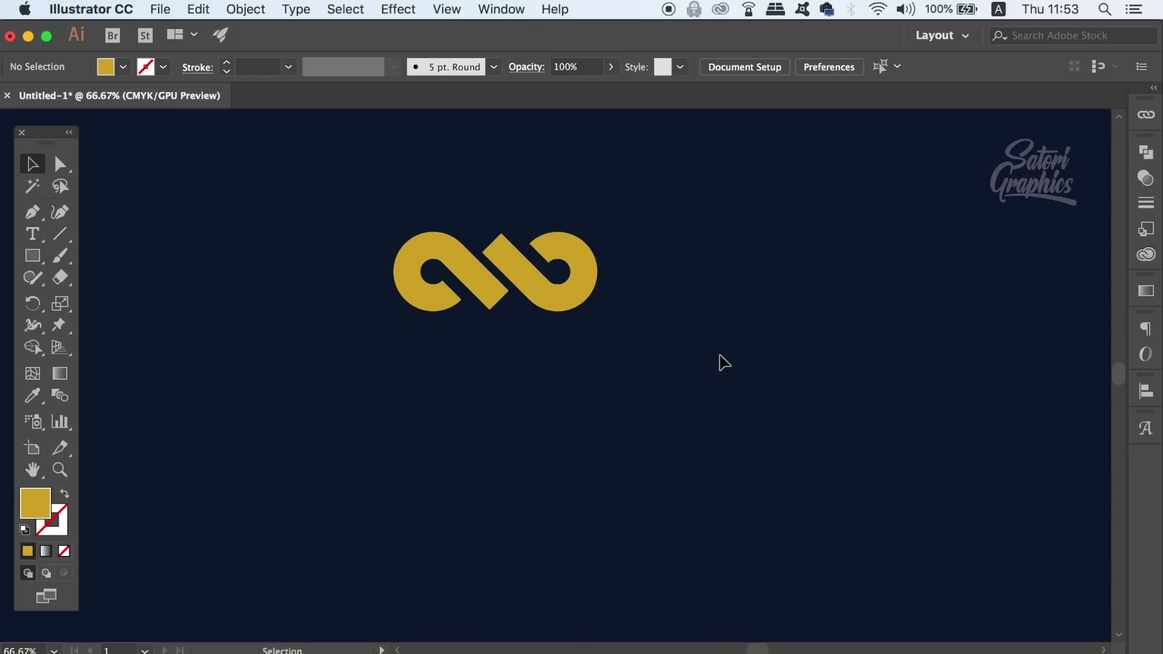
Step: Group the two gold interlocking shapes into one emblem
{"action": "left_click", "coordinate": [450, 272]}
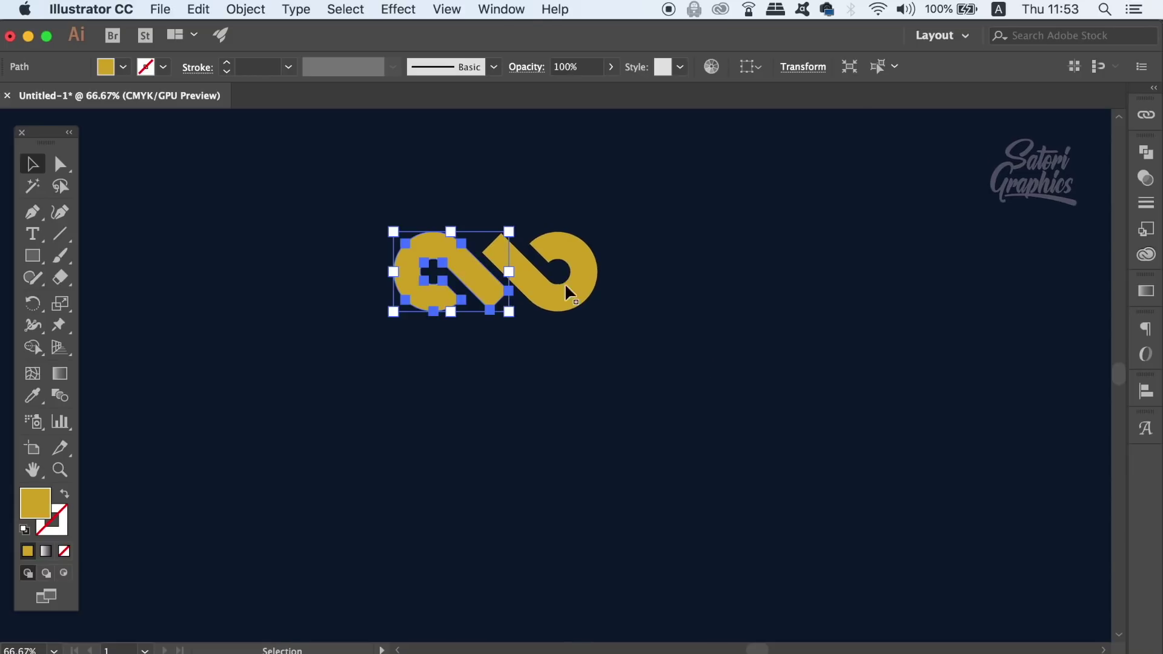
{"action": "left_click", "coordinate": [623, 296]}
{"action": "left_click", "coordinate": [596, 293]}
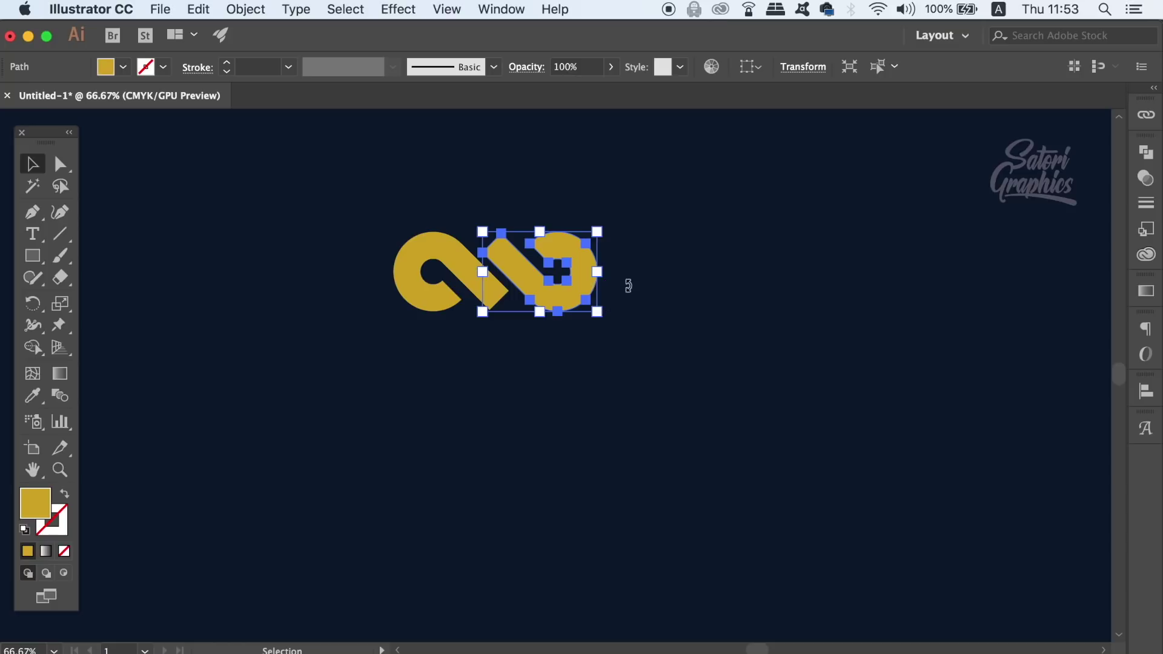
{"action": "left_click", "coordinate": [706, 286]}
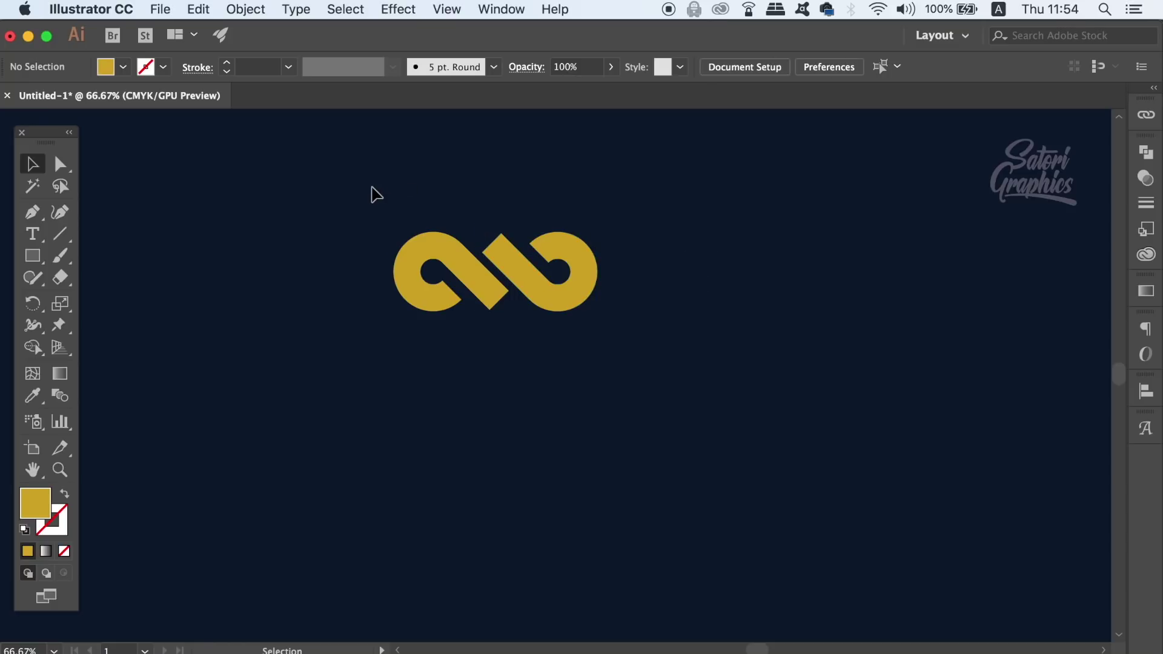
{"action": "left_click_drag", "start_coordinate": [374, 193], "coordinate": [594, 340]}
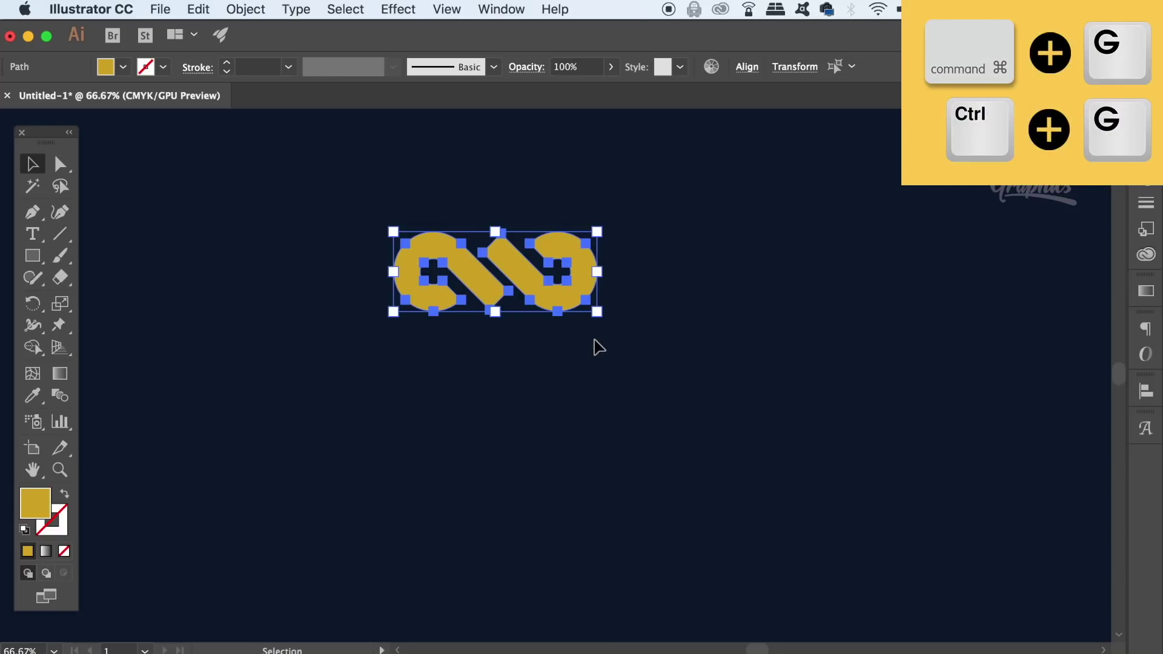
{"action": "key", "text": "super+g"}
{"action": "left_click", "coordinate": [264, 9]}
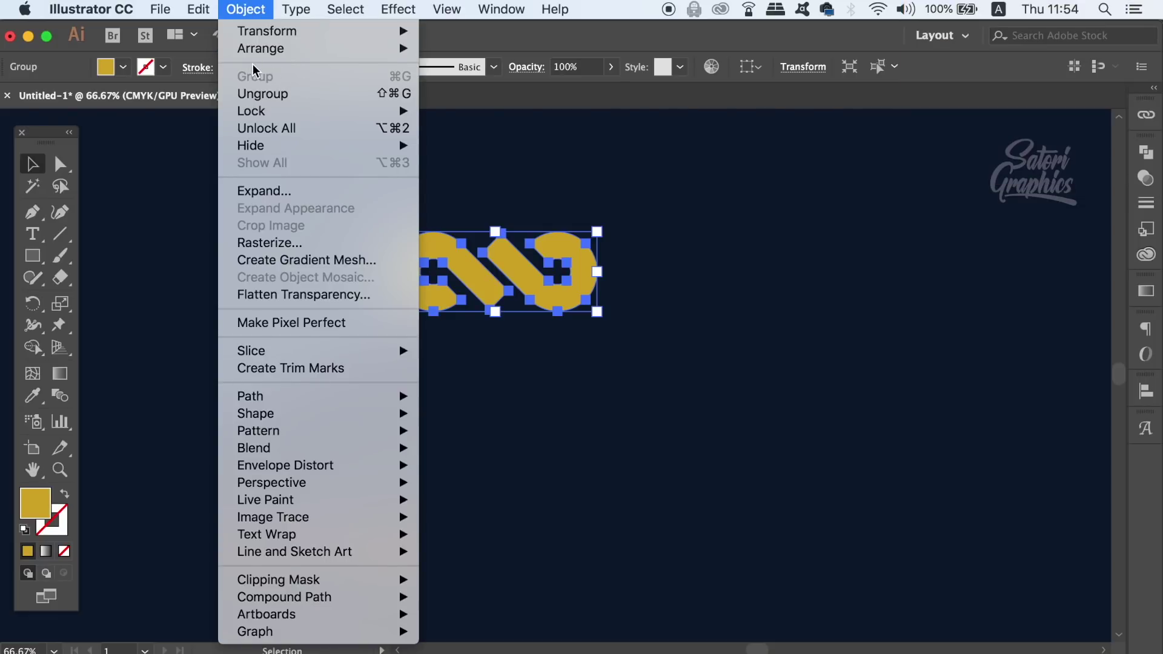
{"action": "left_click", "coordinate": [508, 120]}
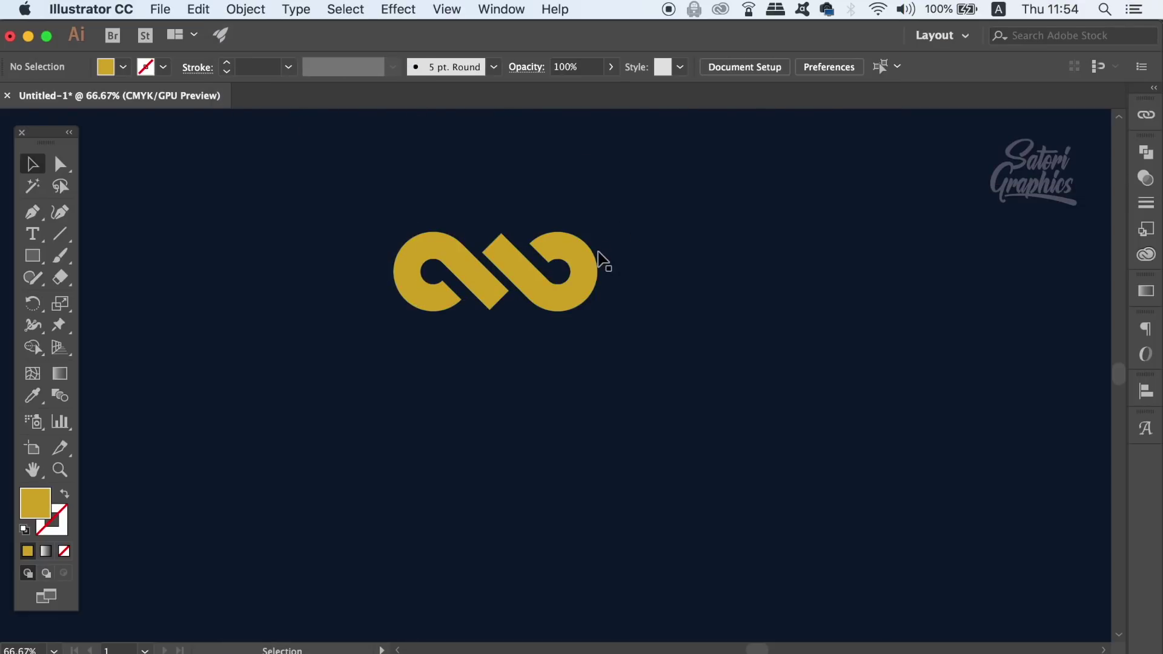
Step: Try moving the grouped emblem as a single object, and undo the move
{"action": "left_click", "coordinate": [598, 253]}
{"action": "left_click", "coordinate": [695, 270]}
{"action": "left_click_drag", "start_coordinate": [599, 275], "coordinate": [711, 343]}
{"action": "key", "text": "super+z"}
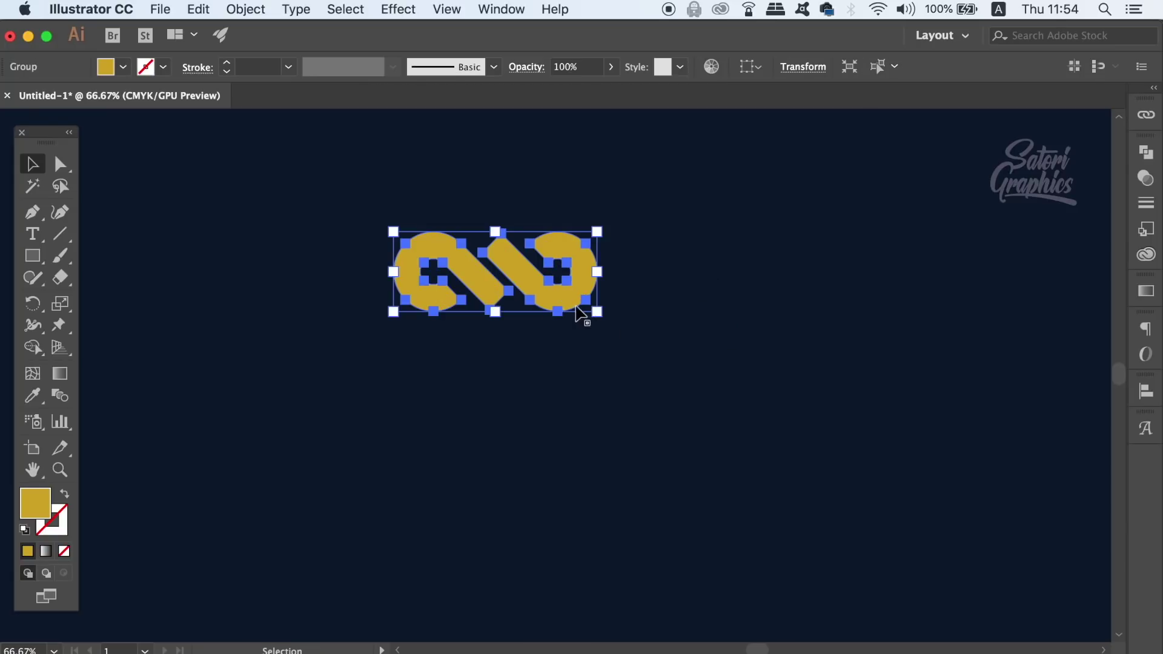
Step: Duplicate the emblem straight down and repeat the duplication to make an evenly spaced vertical stack of three
{"action": "left_click_drag", "start_coordinate": [570, 306], "coordinate": [569, 420]}
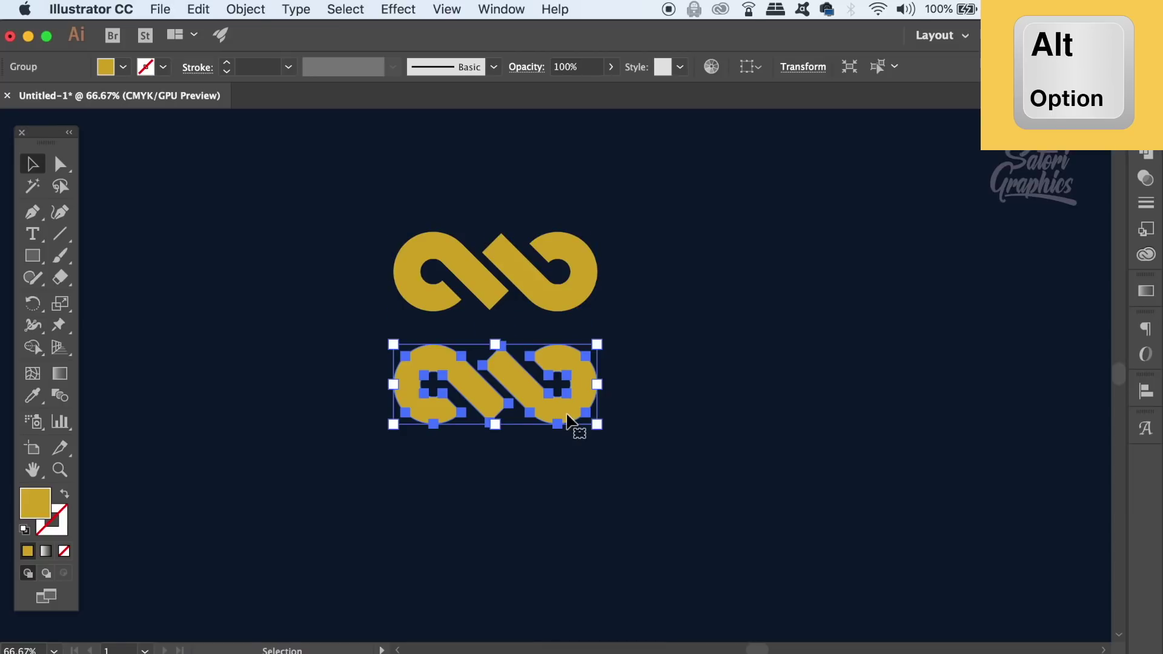
{"action": "key", "text": "super+d"}
{"action": "left_click", "coordinate": [757, 393]}
{"action": "mouse_move", "coordinate": [728, 416]}
{"action": "left_mouse_down"}
{"action": "mouse_move", "coordinate": [706, 385]}
{"action": "mouse_move", "coordinate": [726, 411]}
{"action": "left_mouse_up"}
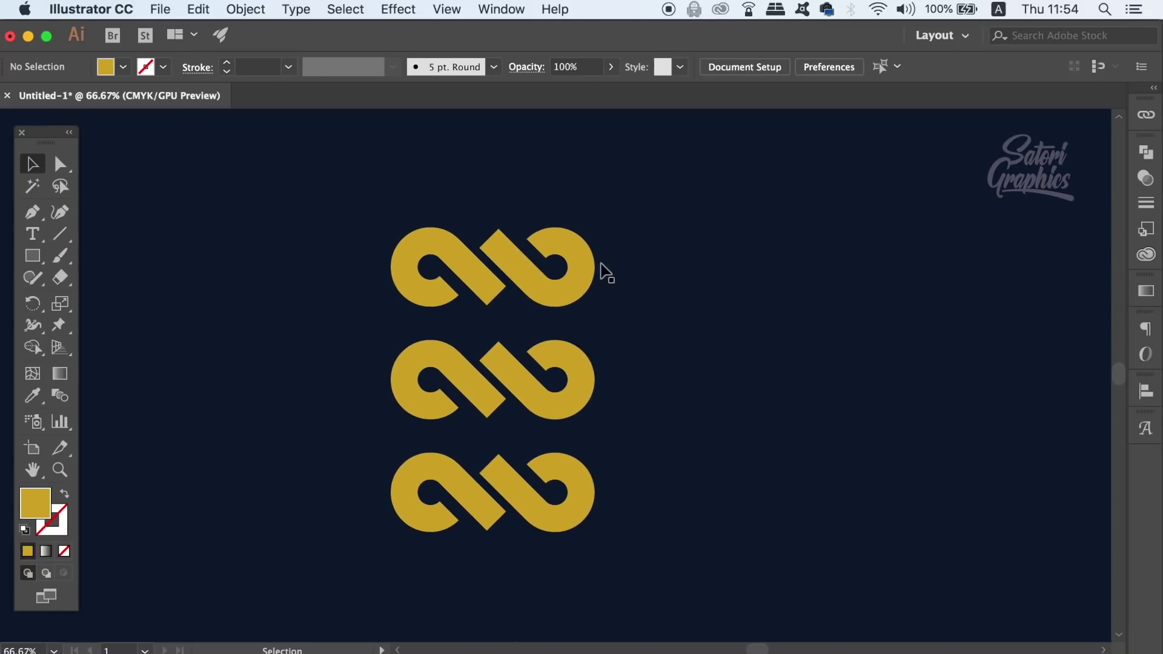
Step: Group the three stacked emblems into one outer group and check that they select together
{"action": "left_click_drag", "start_coordinate": [330, 200], "coordinate": [596, 515]}
{"action": "left_click", "coordinate": [724, 502]}
{"action": "left_click", "coordinate": [590, 391]}
{"action": "left_click", "coordinate": [591, 265]}
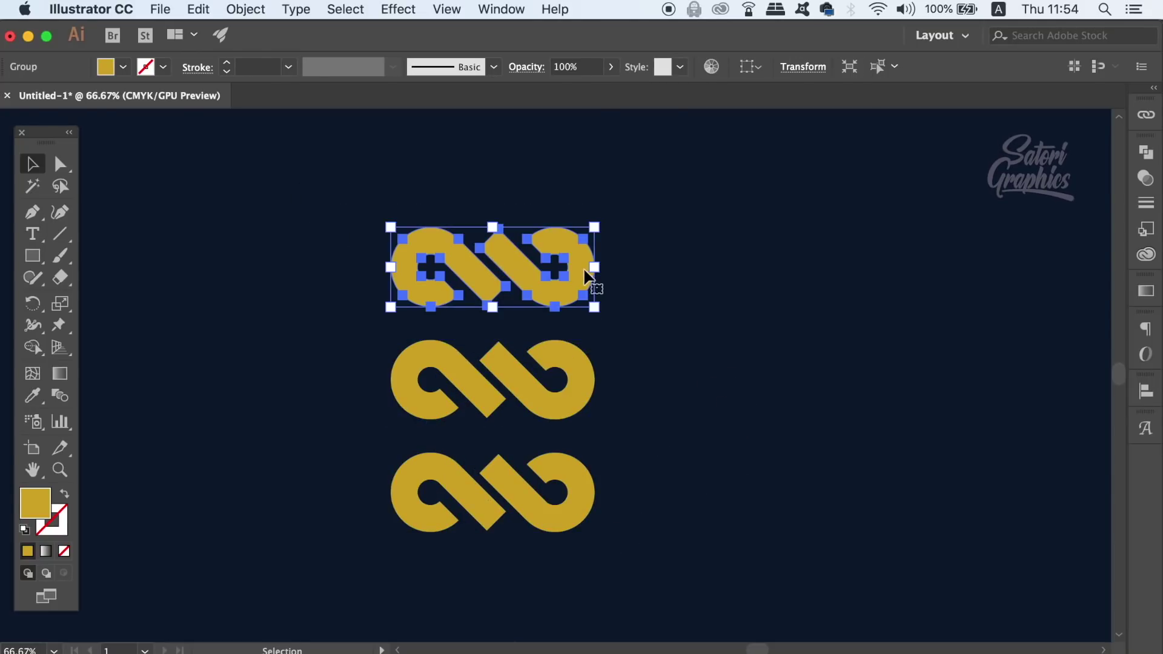
{"action": "left_click", "coordinate": [593, 517]}
{"action": "left_click_drag", "start_coordinate": [307, 233], "coordinate": [622, 516]}
{"action": "key", "text": "super+g"}
{"action": "left_click", "coordinate": [724, 436]}
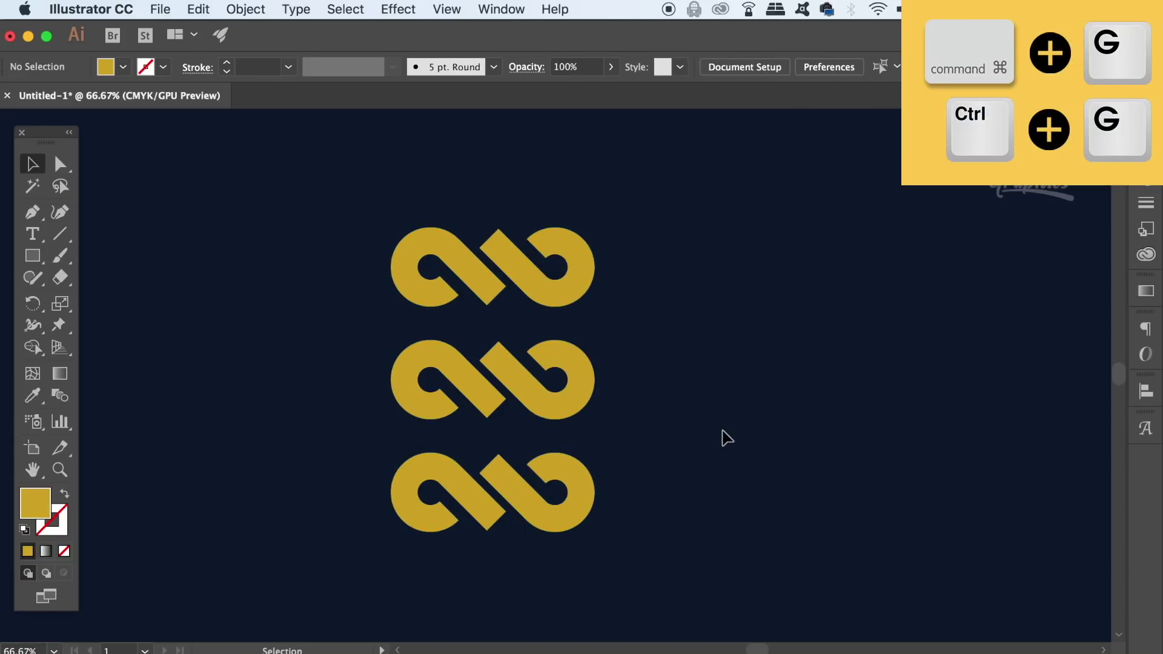
{"action": "left_click", "coordinate": [591, 353]}
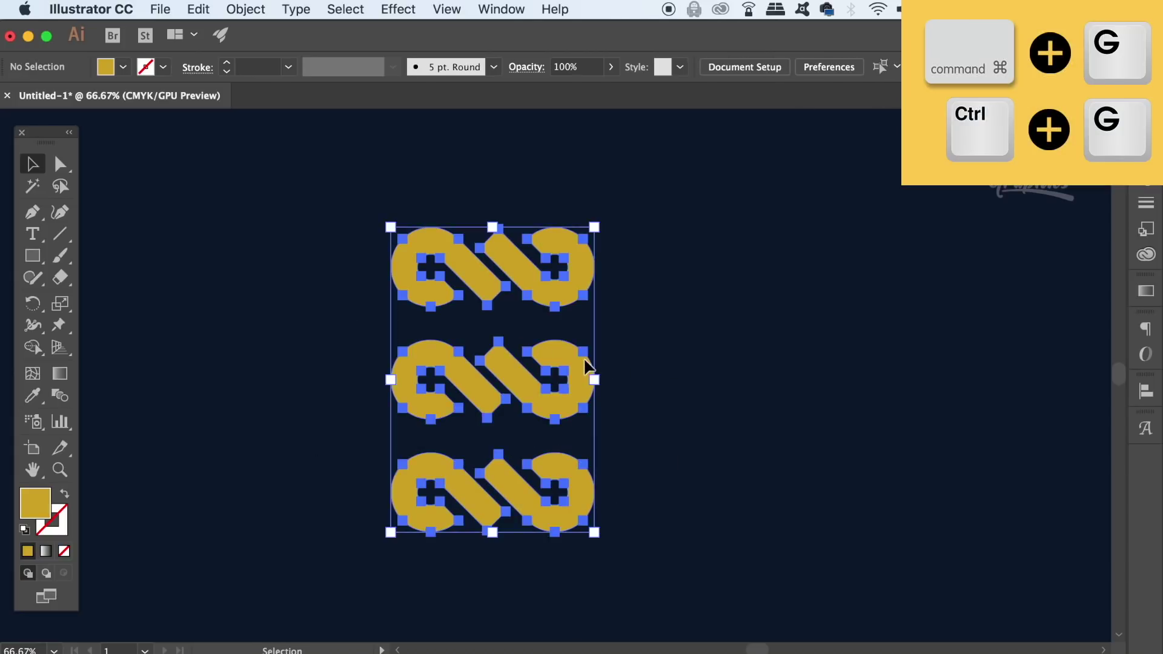
{"action": "left_click", "coordinate": [755, 336]}
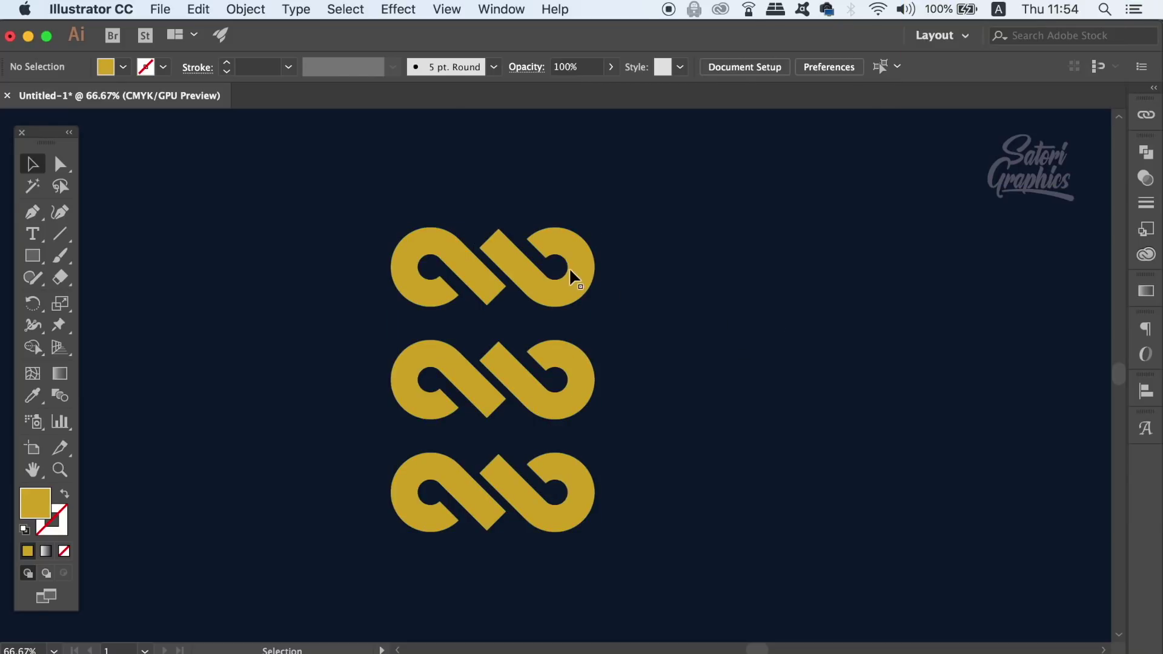
Step: Isolate the outer group to select the top emblem on its own, and leave isolation mode
{"action": "left_click", "coordinate": [560, 306]}
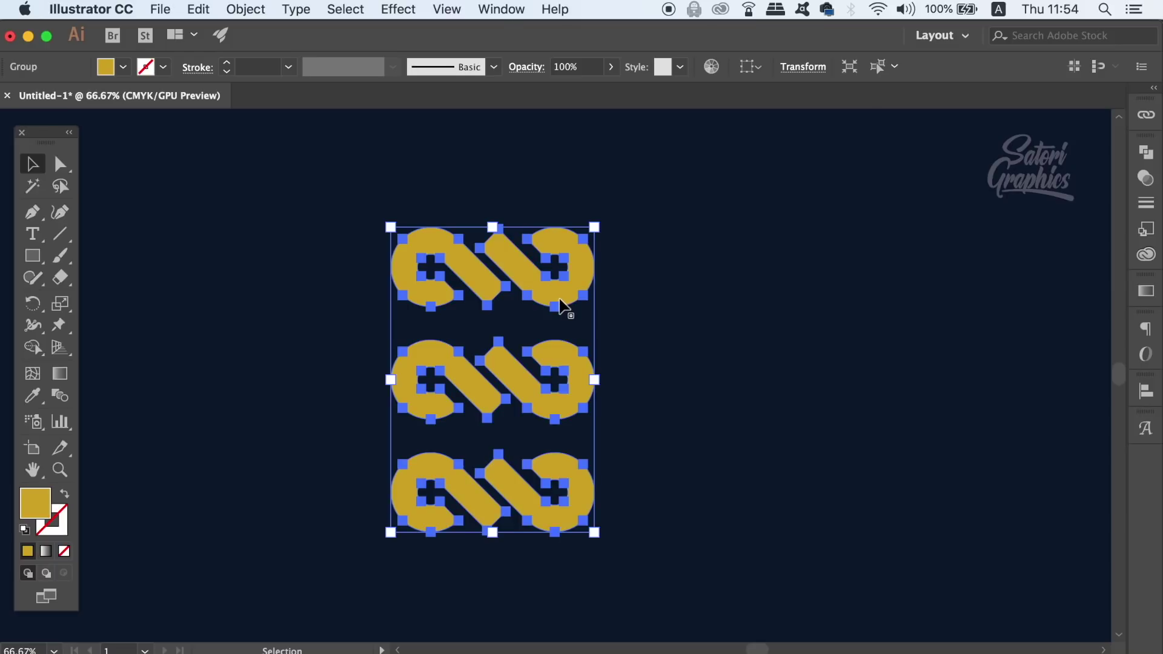
{"action": "double_click", "coordinate": [560, 298]}
{"action": "left_click", "coordinate": [558, 296]}
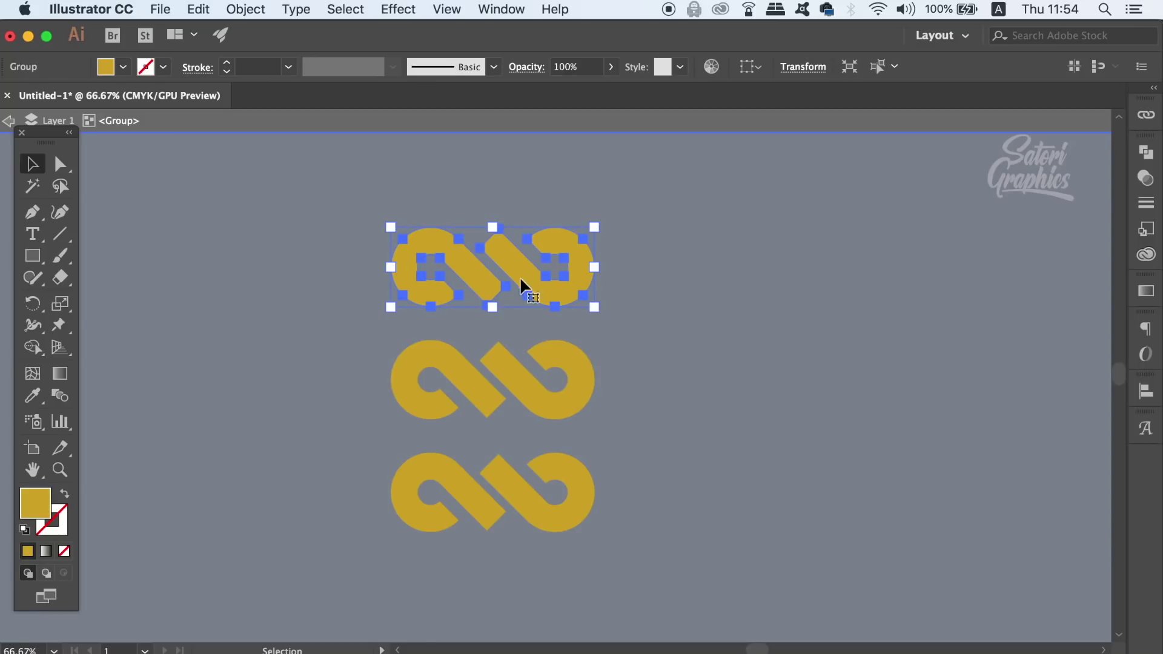
{"action": "mouse_move", "coordinate": [531, 284]}
{"action": "left_mouse_down"}
{"action": "mouse_move", "coordinate": [568, 266]}
{"action": "mouse_move", "coordinate": [531, 284]}
{"action": "left_mouse_up"}
{"action": "left_click", "coordinate": [488, 126]}
{"action": "left_click", "coordinate": [499, 198]}
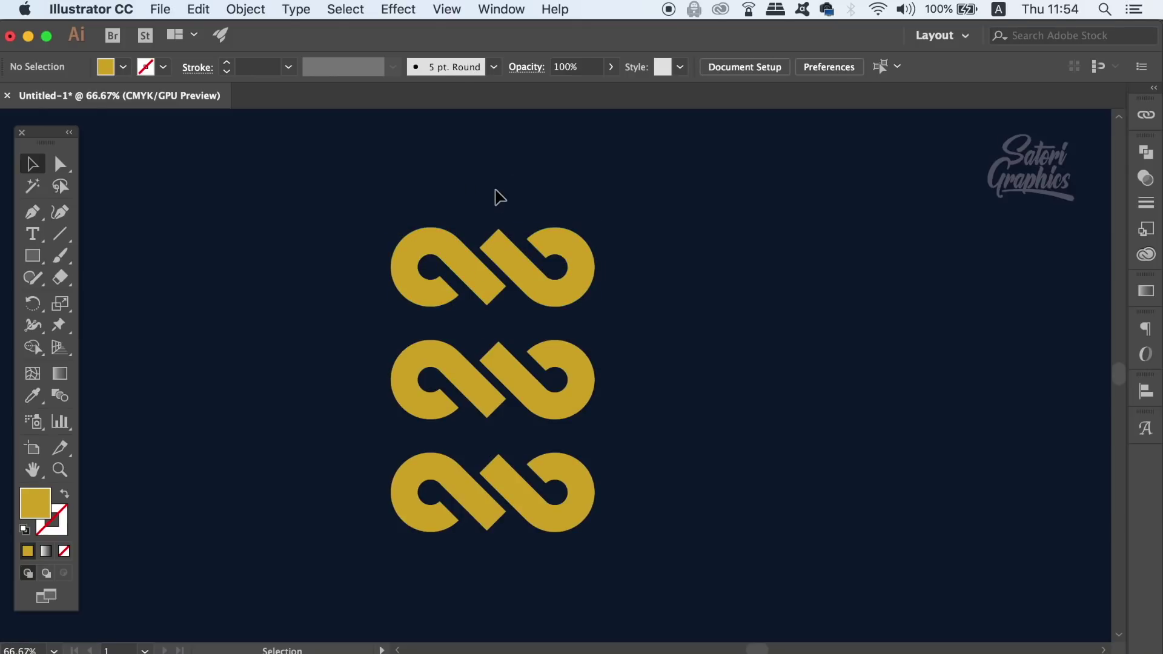
Step: With the Group Selection Tool, select the top emblem's right half, expand the selection to its emblem and the whole outer group, and deselect
{"action": "left_click_drag", "start_coordinate": [59, 164], "coordinate": [161, 189]}
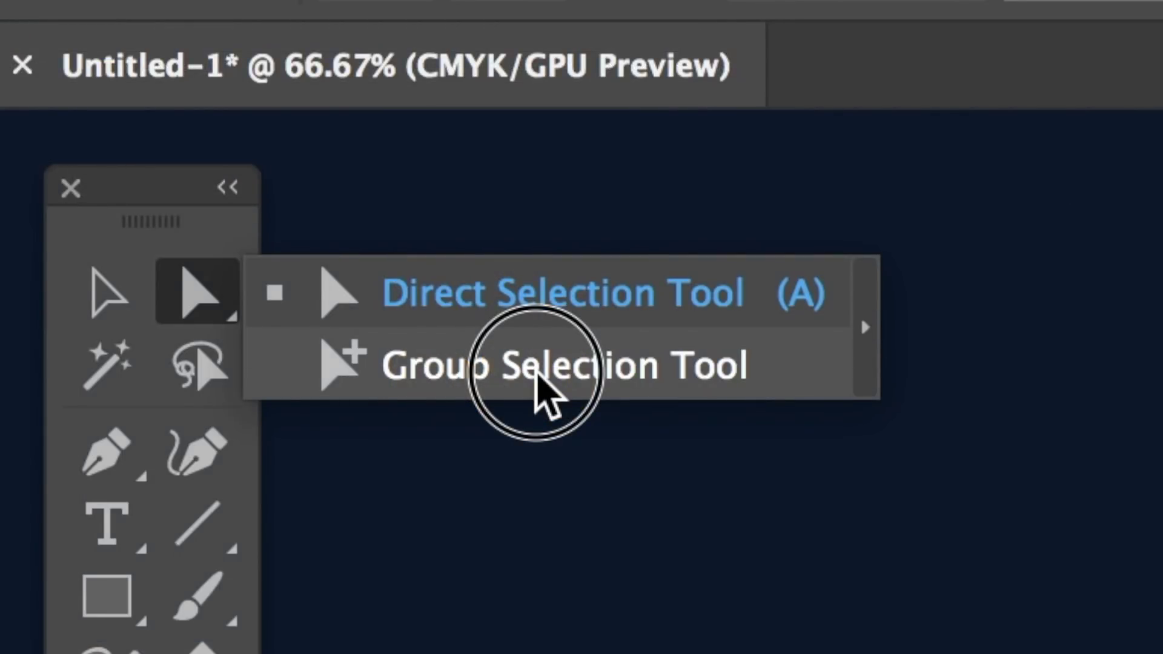
{"action": "left_click_drag", "start_coordinate": [536, 375], "coordinate": [542, 387]}
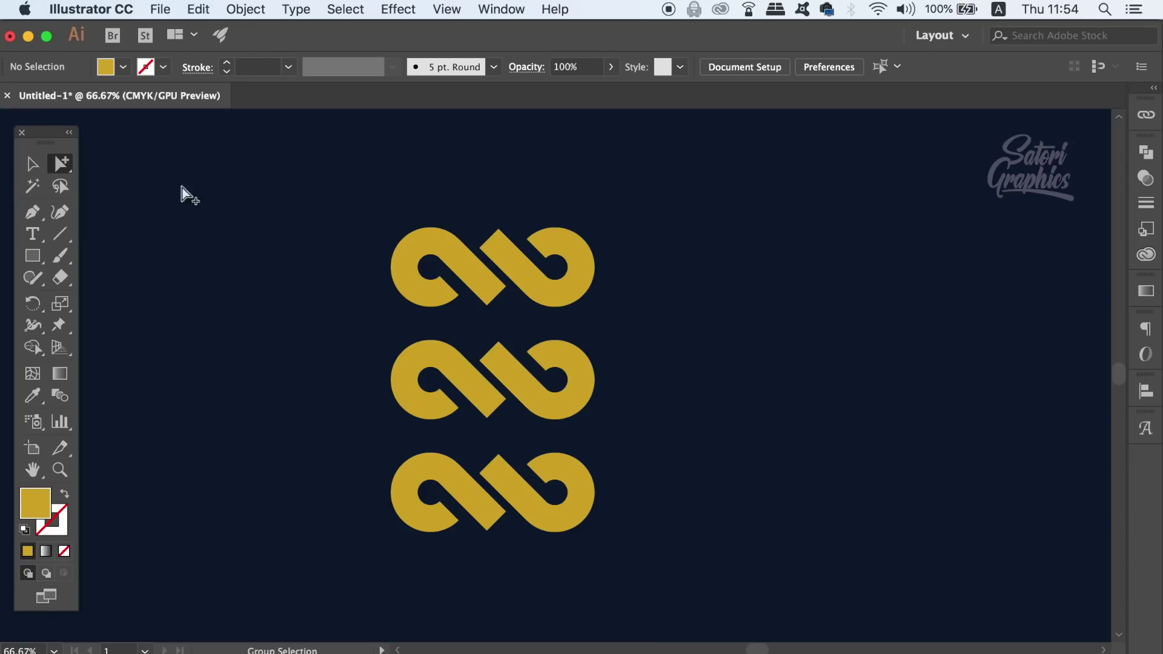
{"action": "left_click", "coordinate": [534, 287]}
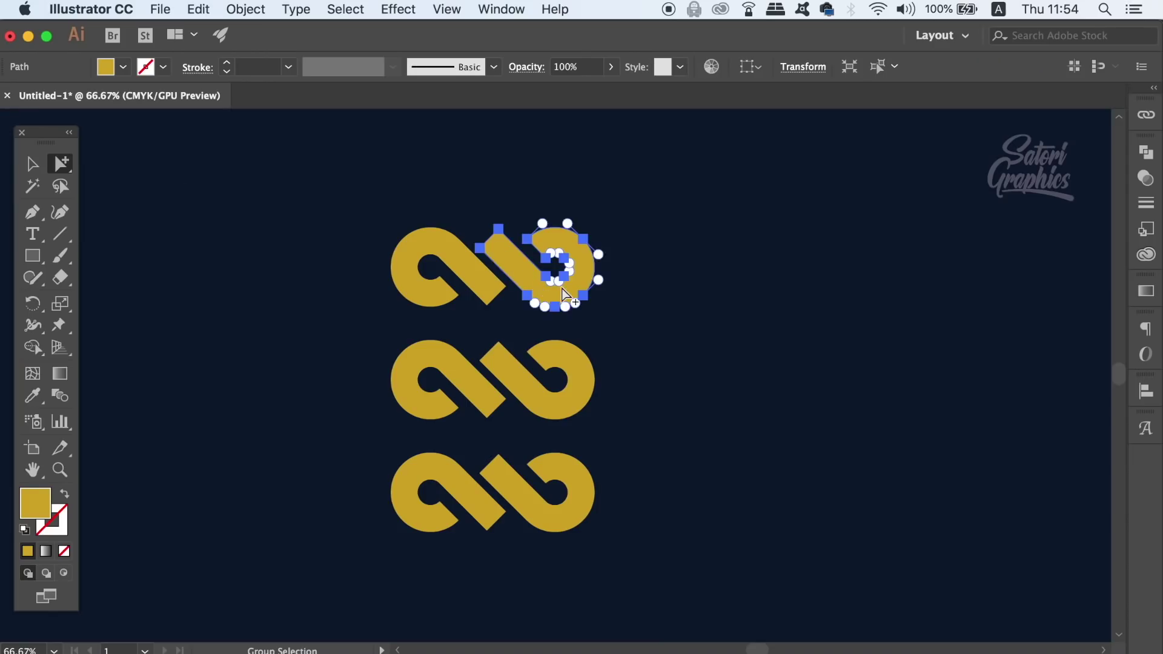
{"action": "left_click", "coordinate": [531, 271]}
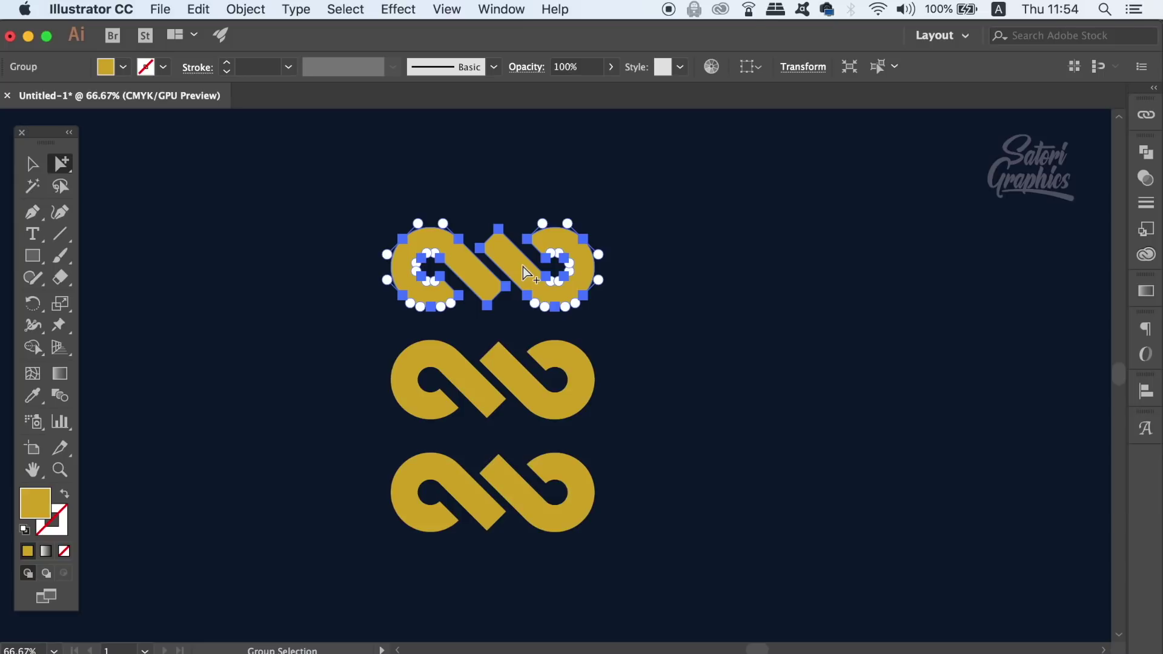
{"action": "left_click", "coordinate": [522, 267]}
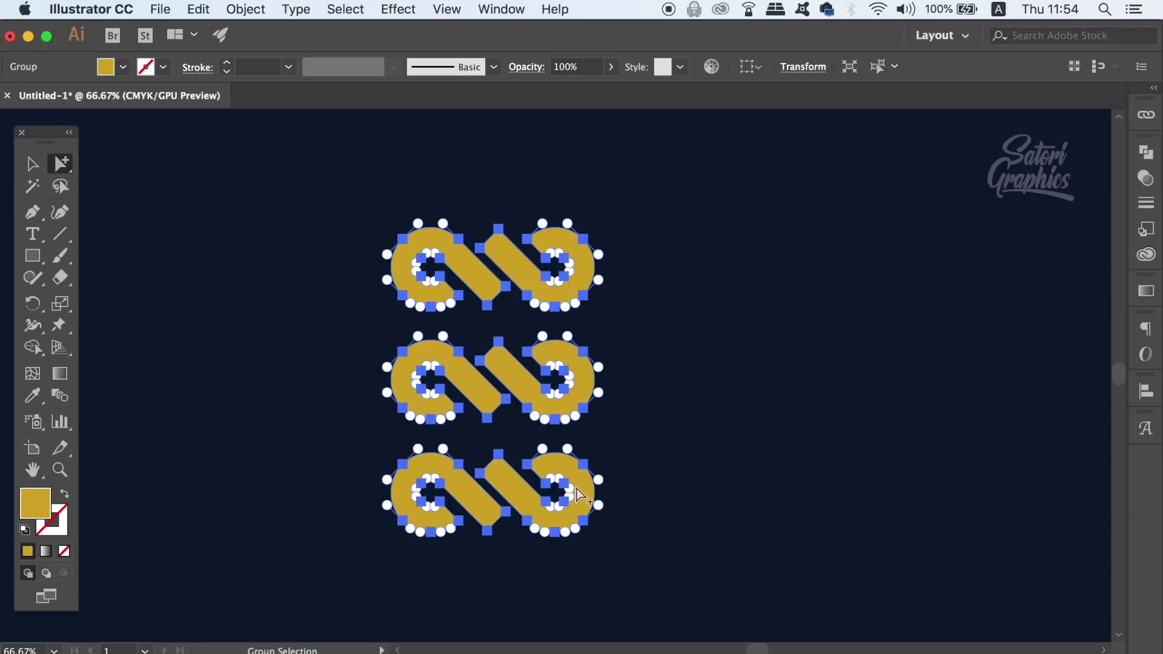
{"action": "left_click", "coordinate": [682, 337]}
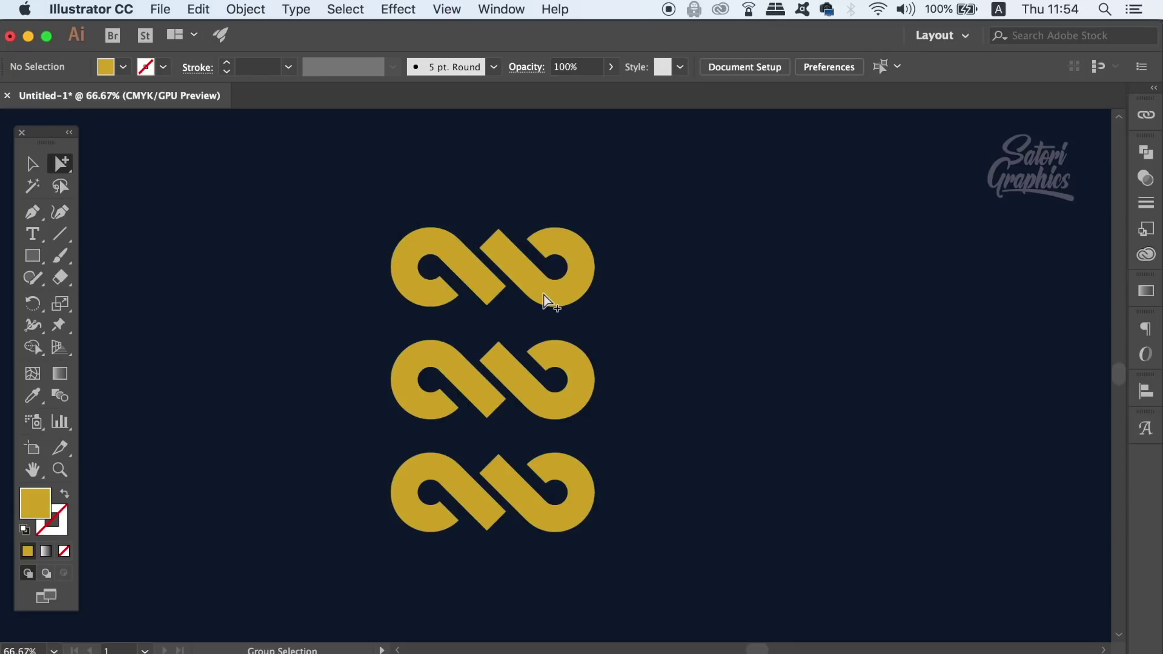
Step: Try reshaping the right half of the top emblem by its upper outer curve handle, and undo the changes
{"action": "left_click", "coordinate": [543, 297]}
{"action": "mouse_move", "coordinate": [508, 281]}
{"action": "left_mouse_down"}
{"action": "mouse_move", "coordinate": [600, 311]}
{"action": "mouse_move", "coordinate": [585, 255]}
{"action": "mouse_move", "coordinate": [594, 304]}
{"action": "mouse_move", "coordinate": [502, 280]}
{"action": "left_mouse_up"}
{"action": "key", "text": "super+equal"}
{"action": "key", "text": "super+equal"}
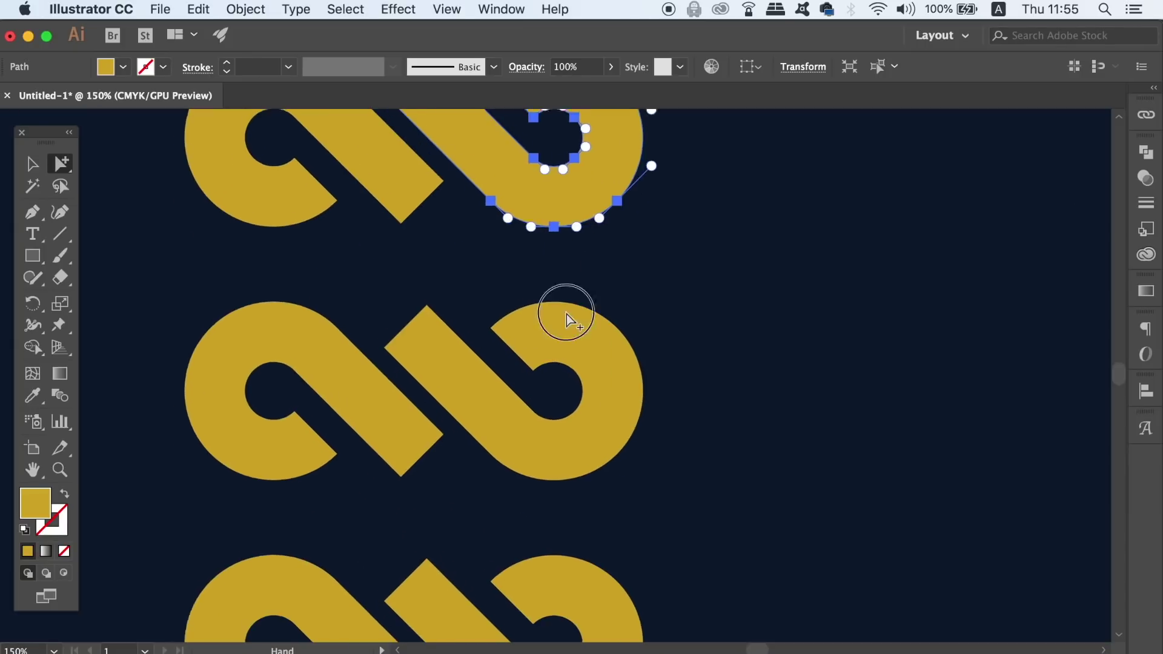
{"action": "left_click_drag", "start_coordinate": [566, 313], "coordinate": [506, 494]}
{"action": "left_click_drag", "start_coordinate": [592, 291], "coordinate": [583, 236]}
{"action": "key", "text": "super+z"}
{"action": "key", "text": "super+z"}
{"action": "key", "text": "super+z"}
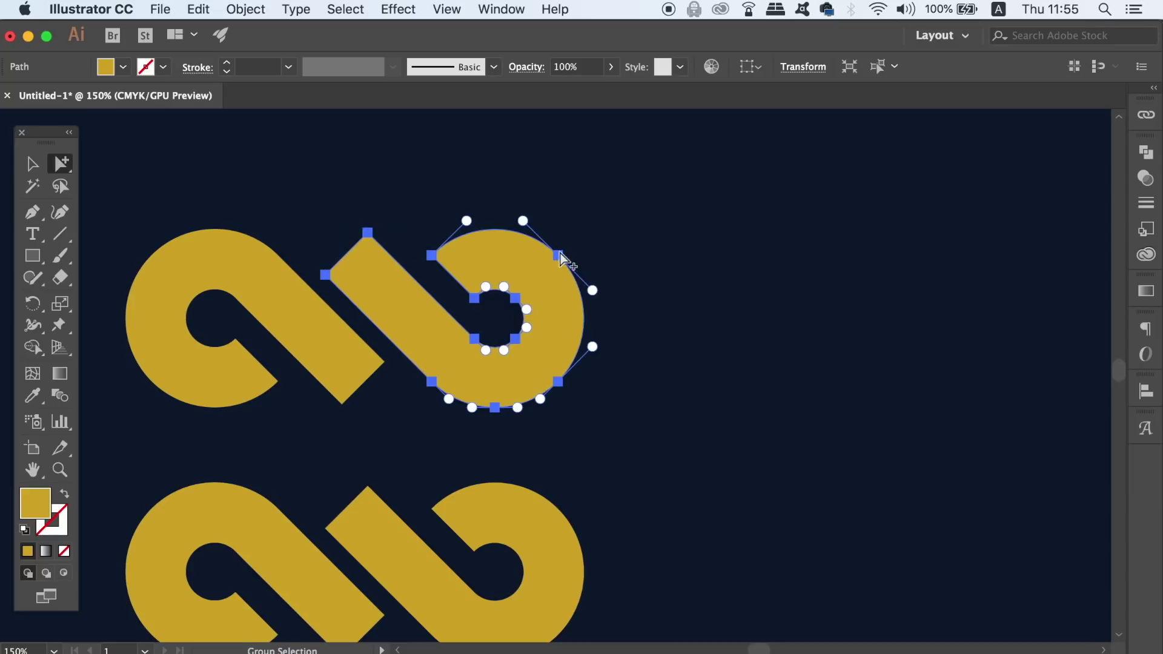
{"action": "left_click", "coordinate": [592, 247]}
{"action": "key", "text": "super+minus"}
{"action": "key", "text": "super+minus"}
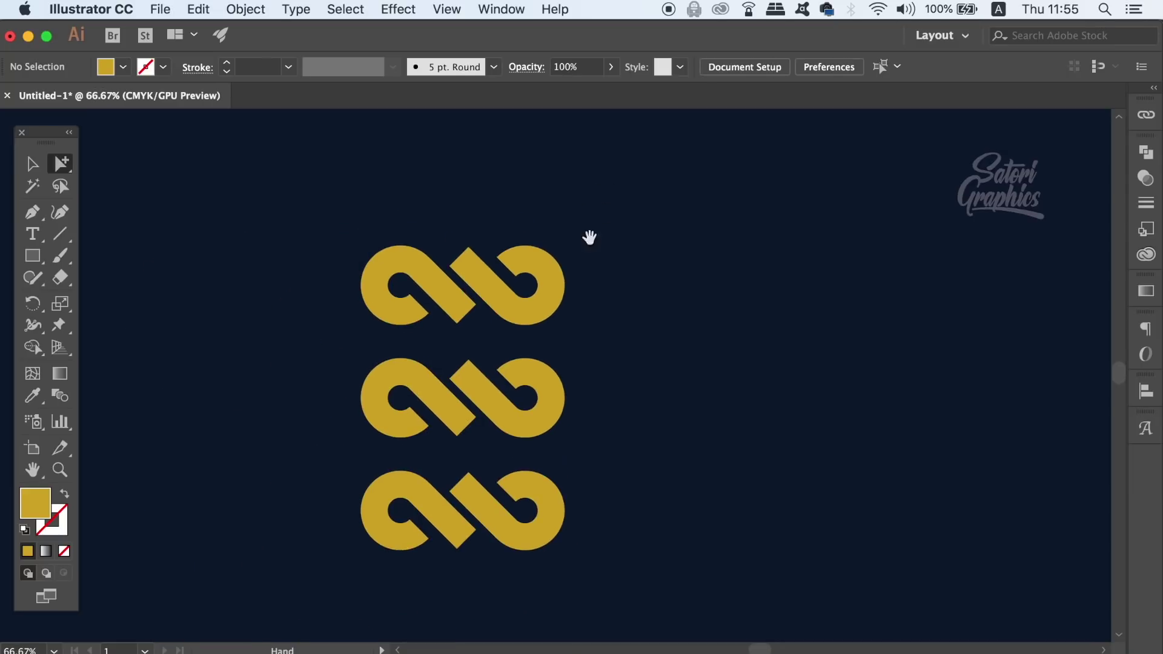
Step: Try moving the top emblem within the outer group using Group Selection, undo the move, and clear the selection
{"action": "left_click", "coordinate": [562, 275]}
{"action": "left_click", "coordinate": [551, 272]}
{"action": "left_click_drag", "start_coordinate": [474, 296], "coordinate": [448, 262]}
{"action": "key", "text": "super+z"}
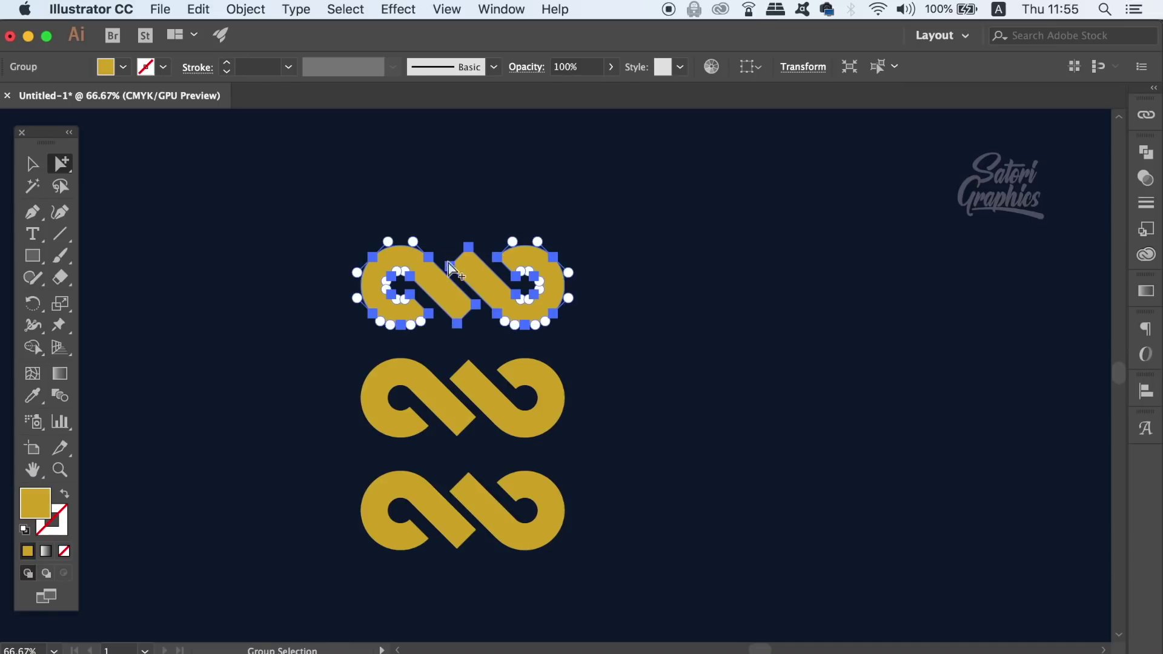
{"action": "key", "text": "super+a"}
{"action": "left_click", "coordinate": [749, 393]}
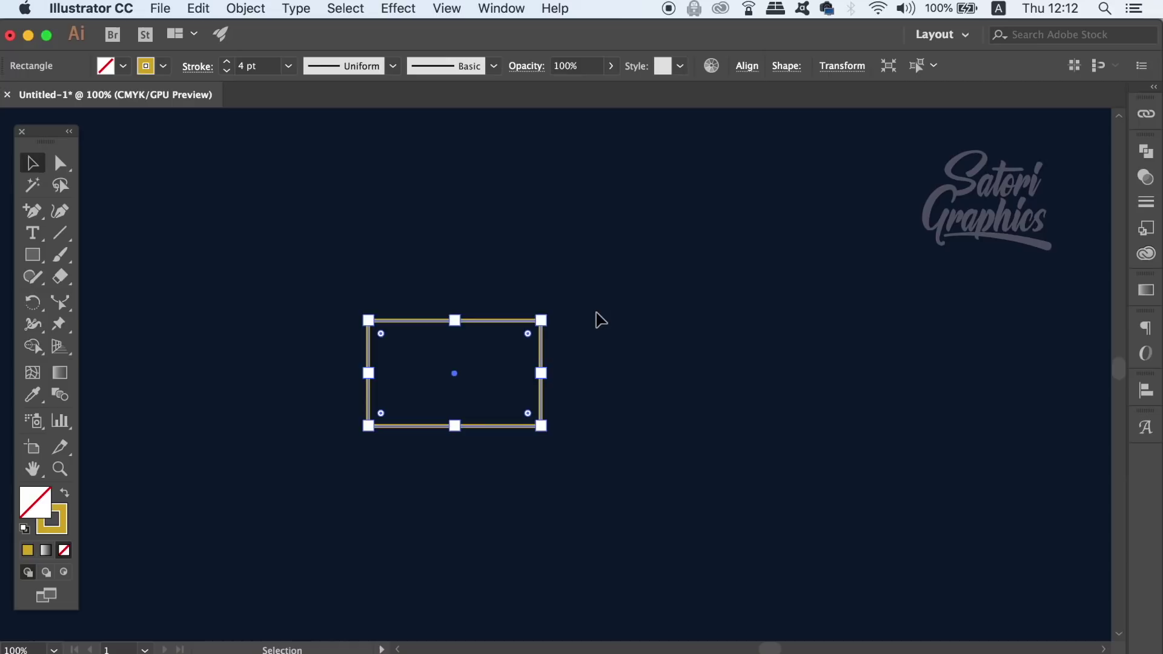
Step: Curve the left edge of the gold outlined rectangle inward from its midpoint with the Reshape Tool
{"action": "left_click", "coordinate": [496, 224]}
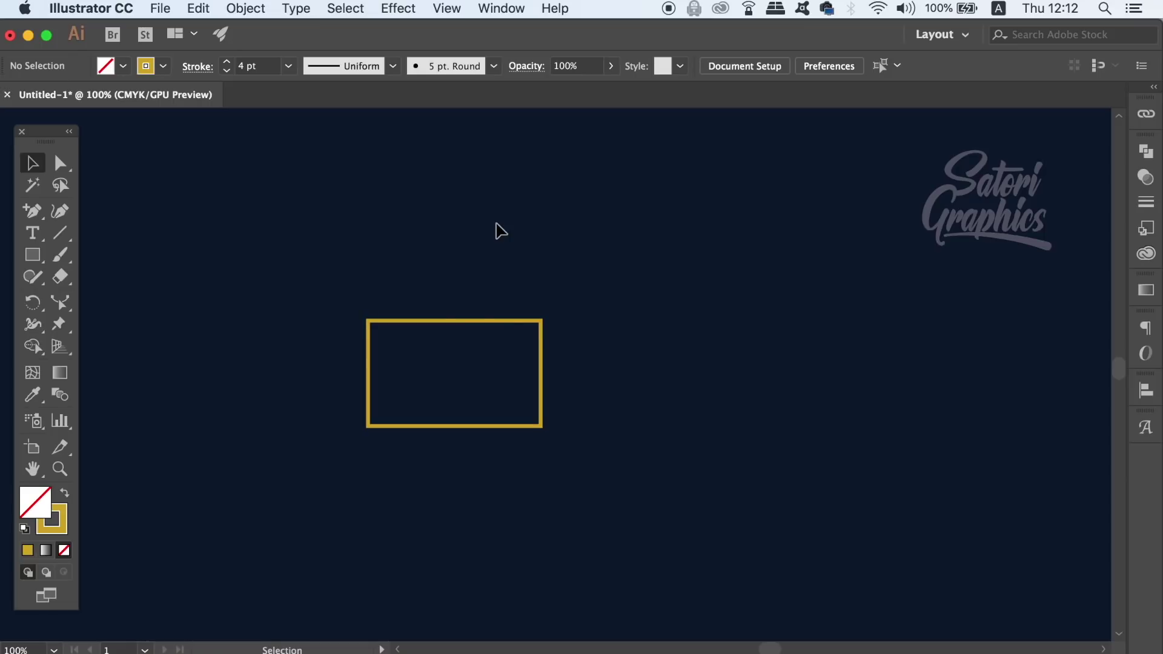
{"action": "left_click", "coordinate": [467, 330]}
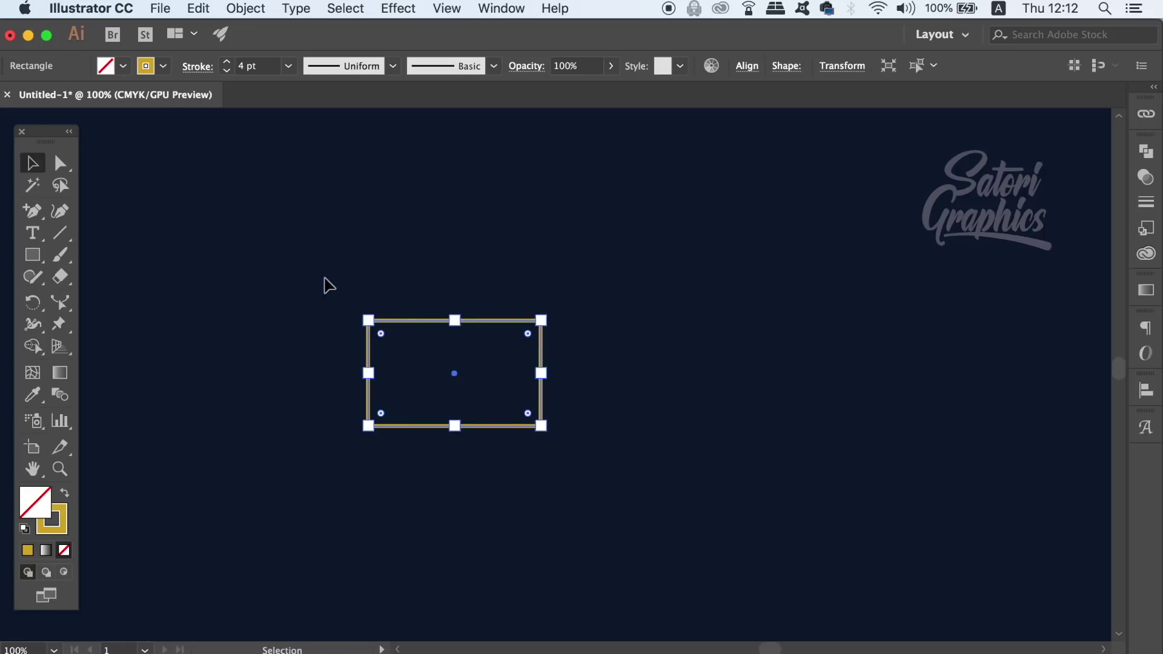
{"action": "left_click", "coordinate": [321, 282]}
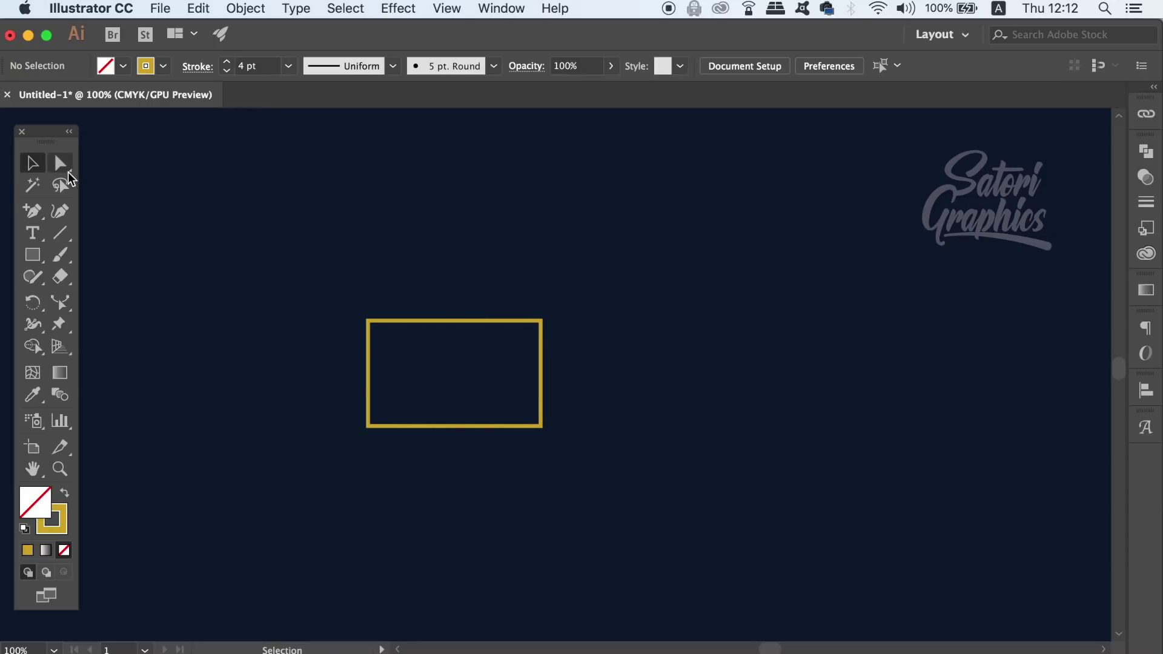
{"action": "left_click", "coordinate": [64, 306]}
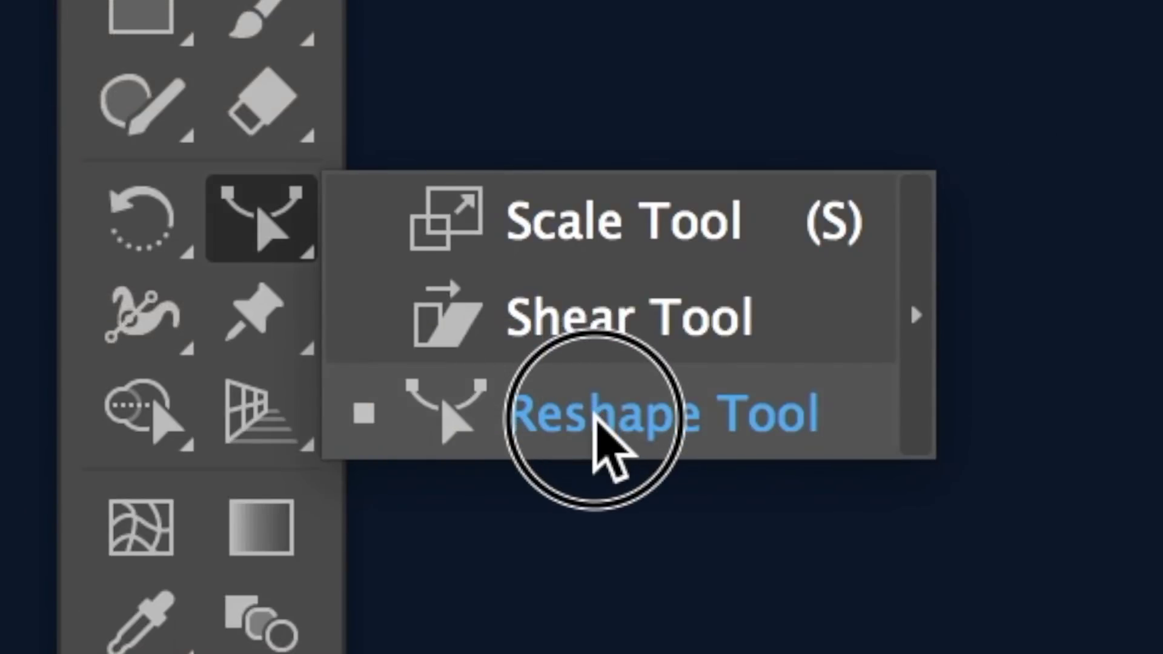
{"action": "left_click", "coordinate": [597, 418]}
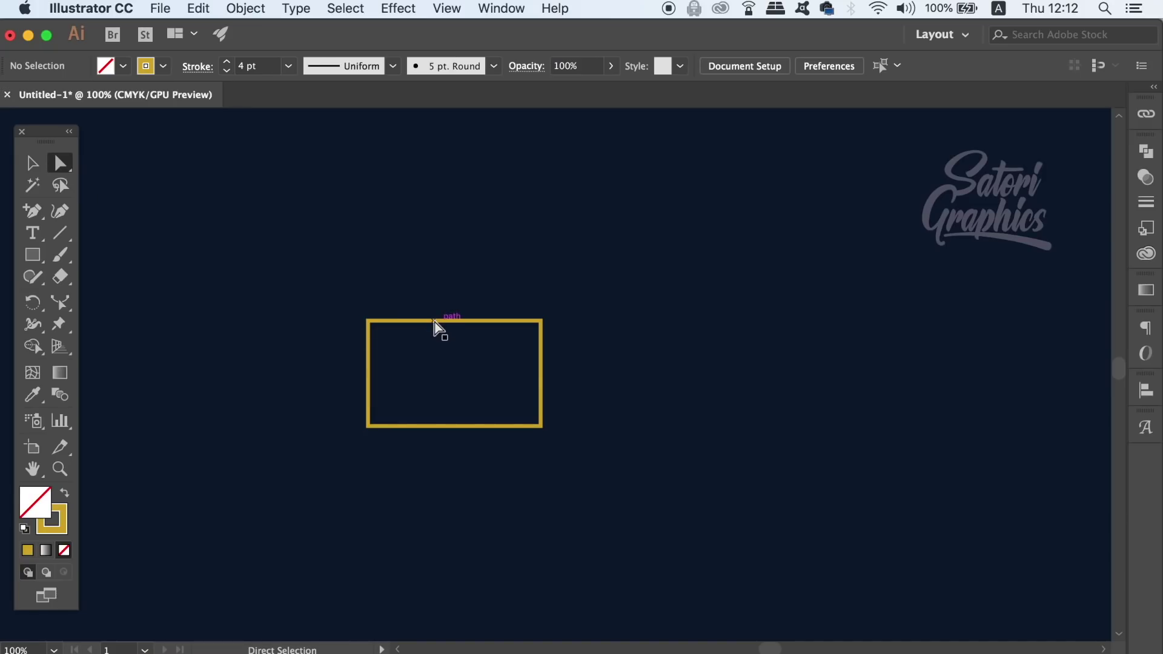
{"action": "left_click", "coordinate": [458, 322]}
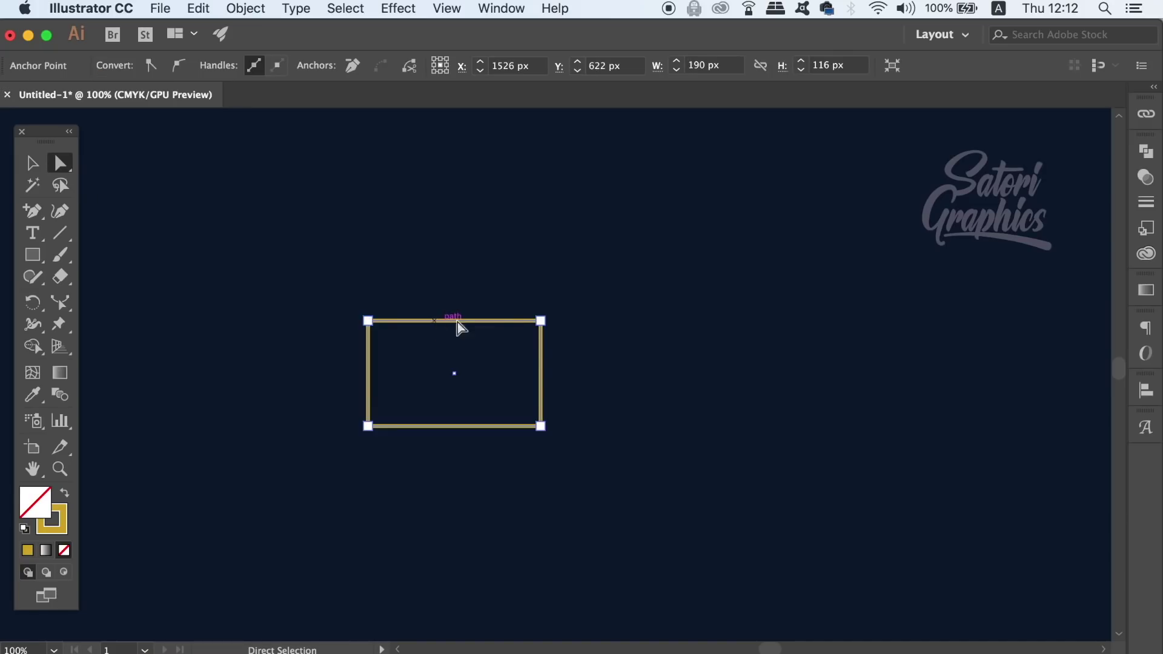
{"action": "left_click", "coordinate": [61, 302]}
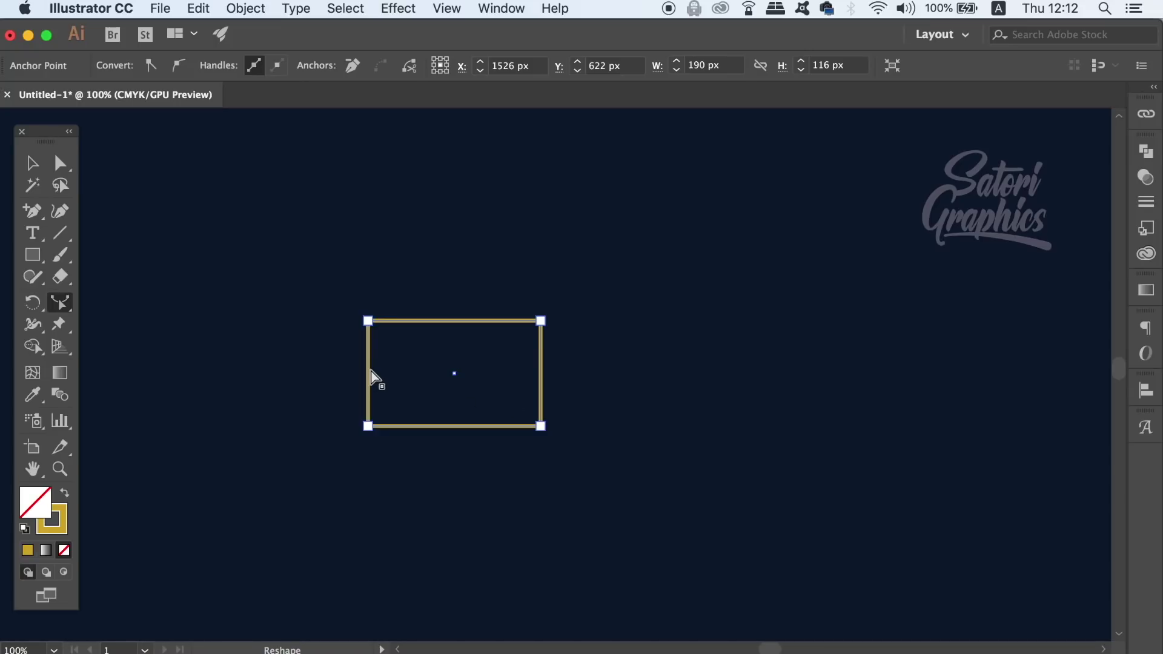
{"action": "left_click_drag", "start_coordinate": [371, 377], "coordinate": [390, 373]}
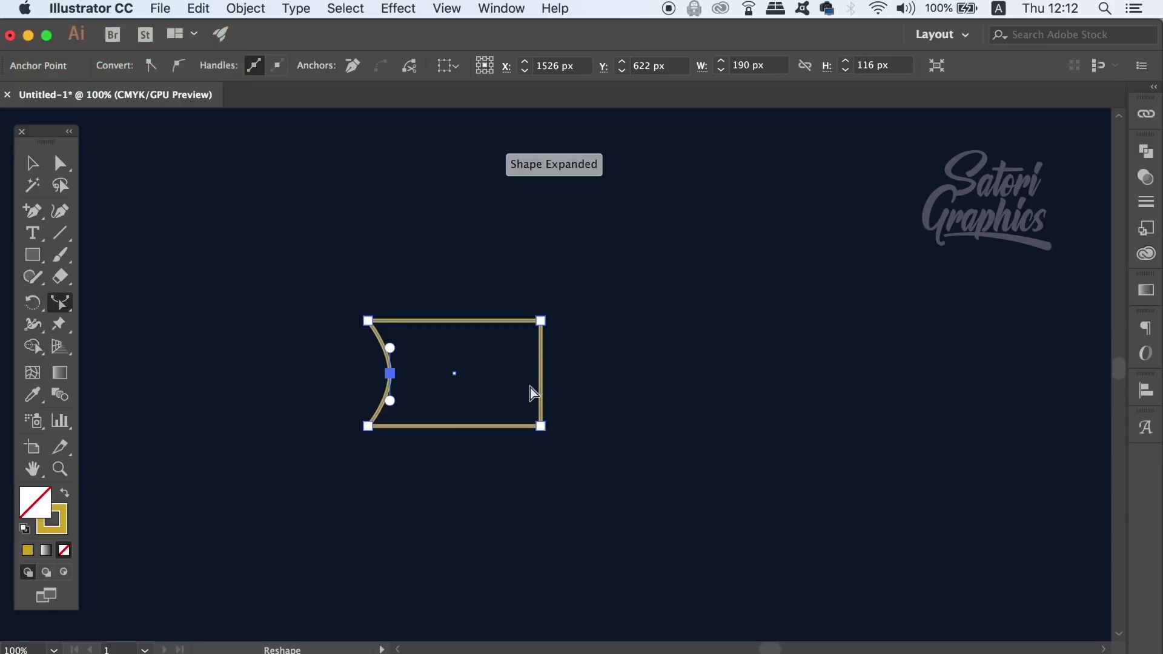
Step: With the Reshape Tool, curve the rectangle's right edge inward and bend its bottom edge into a wave
{"action": "left_click_drag", "start_coordinate": [529, 387], "coordinate": [518, 373]}
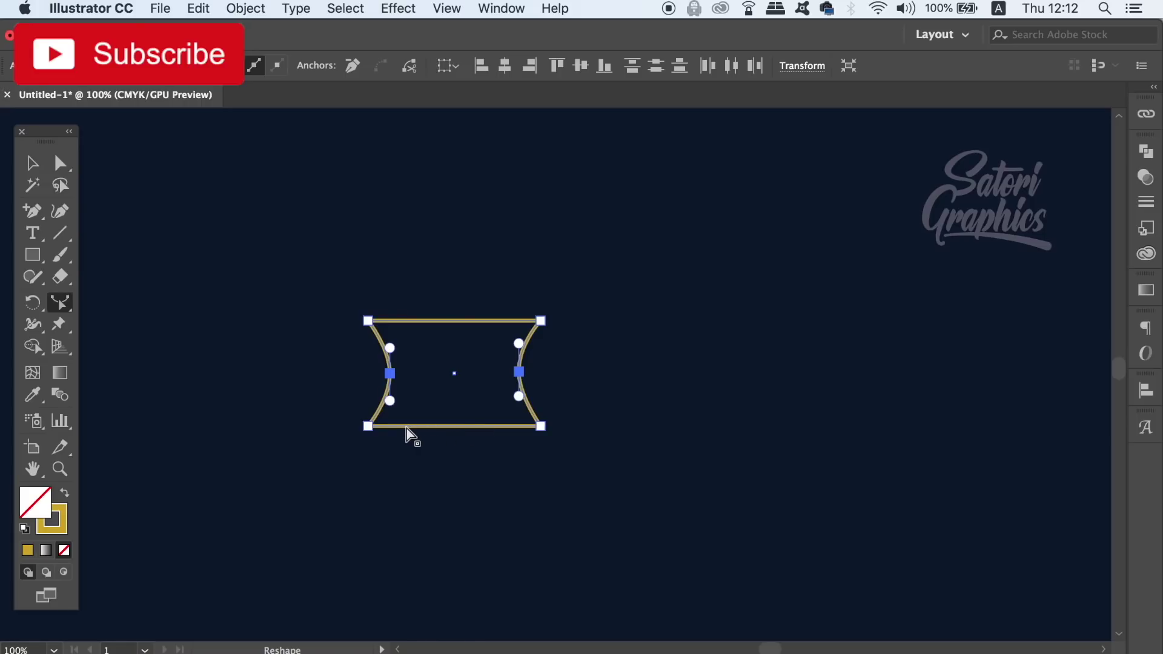
{"action": "left_click_drag", "start_coordinate": [406, 428], "coordinate": [476, 412]}
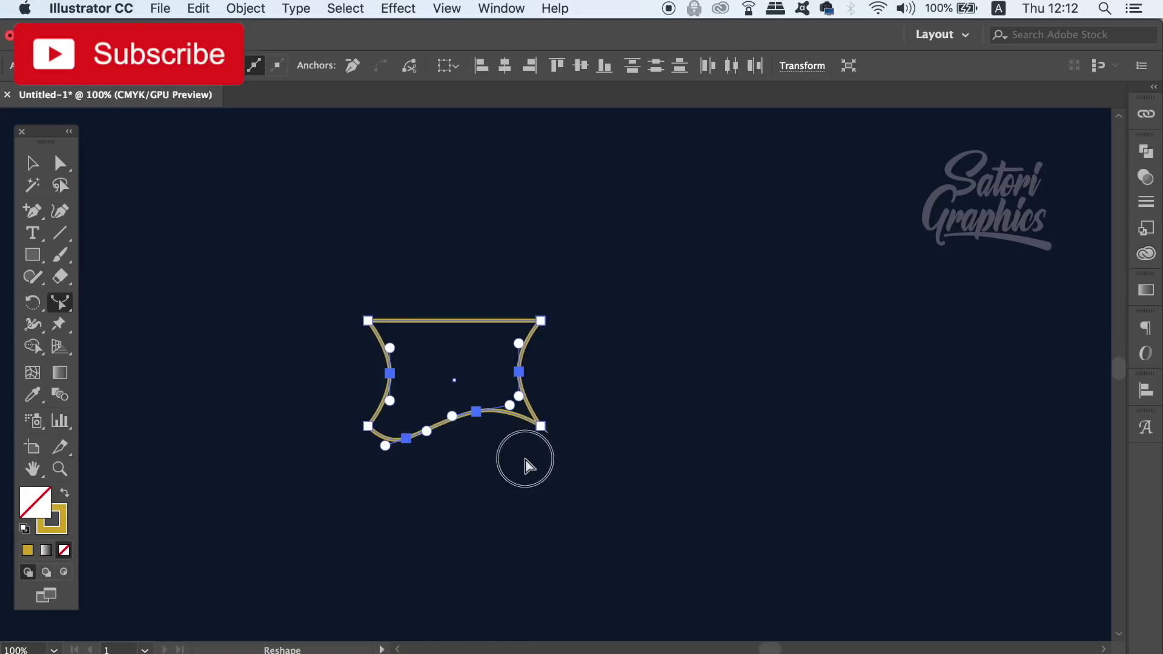
Step: Try moving the left edge's middle anchor point with Direct Selection, undo the move, and clear the selection
{"action": "key", "text": "a"}
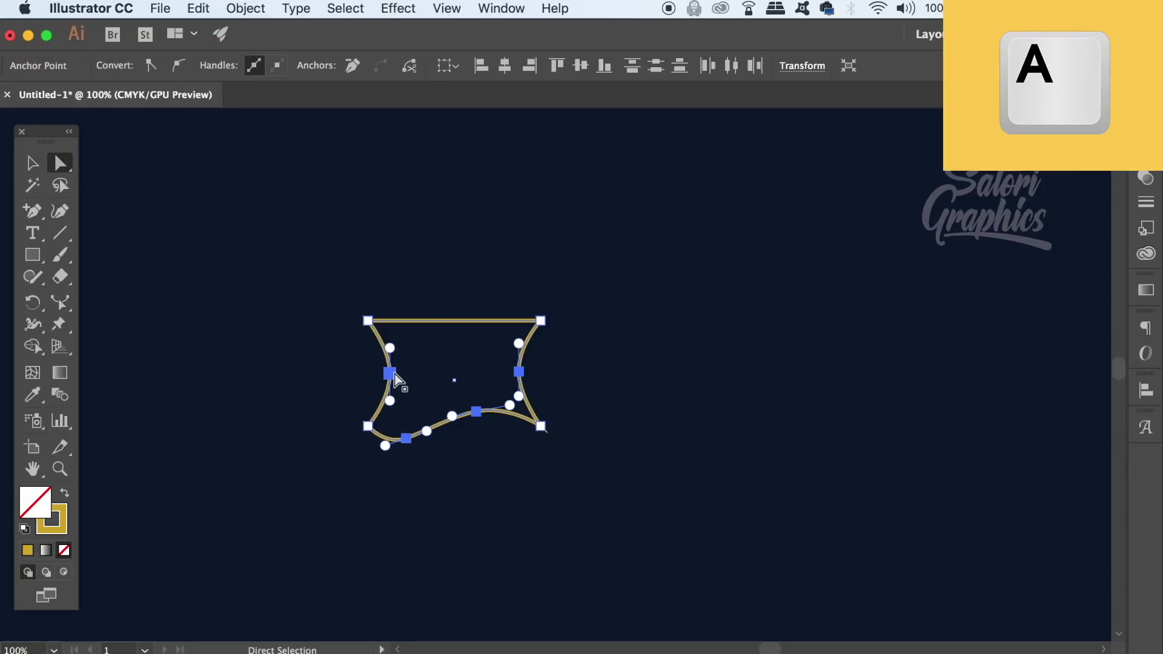
{"action": "left_click_drag", "start_coordinate": [391, 373], "coordinate": [403, 413]}
{"action": "key", "text": "super+z"}
{"action": "key", "text": "super+z"}
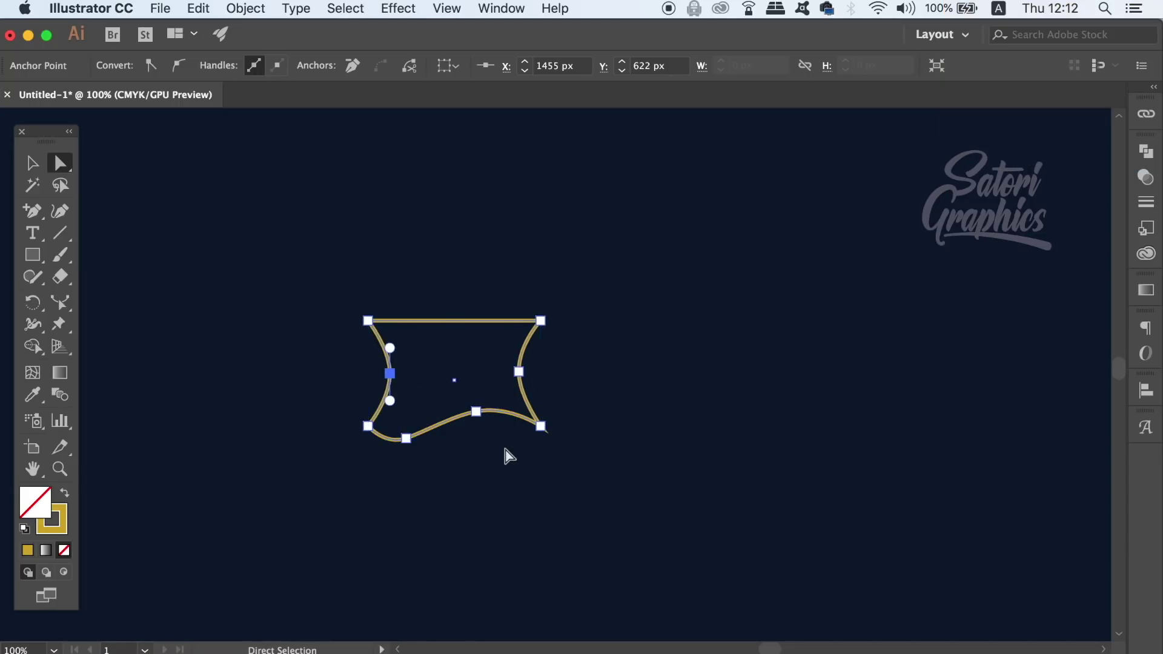
{"action": "left_click", "coordinate": [510, 471]}
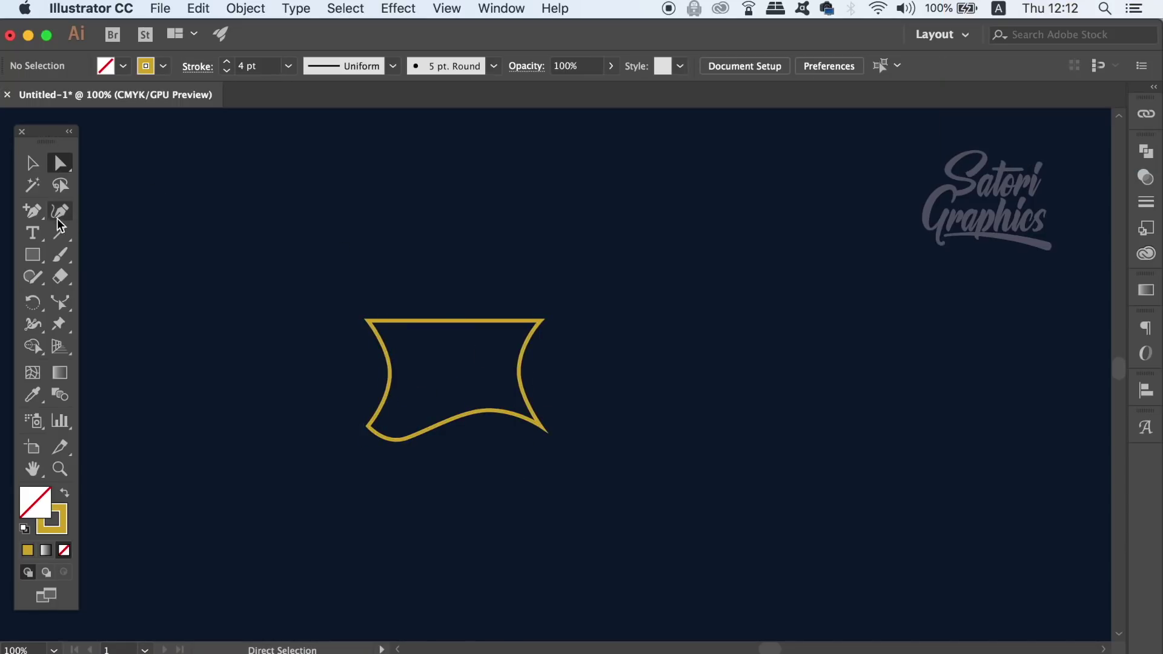
Step: Add an anchor point at the middle of the shape's top edge, try raising it with Direct Selection, undo the move, and deselect
{"action": "left_click_drag", "start_coordinate": [32, 211], "coordinate": [105, 236]}
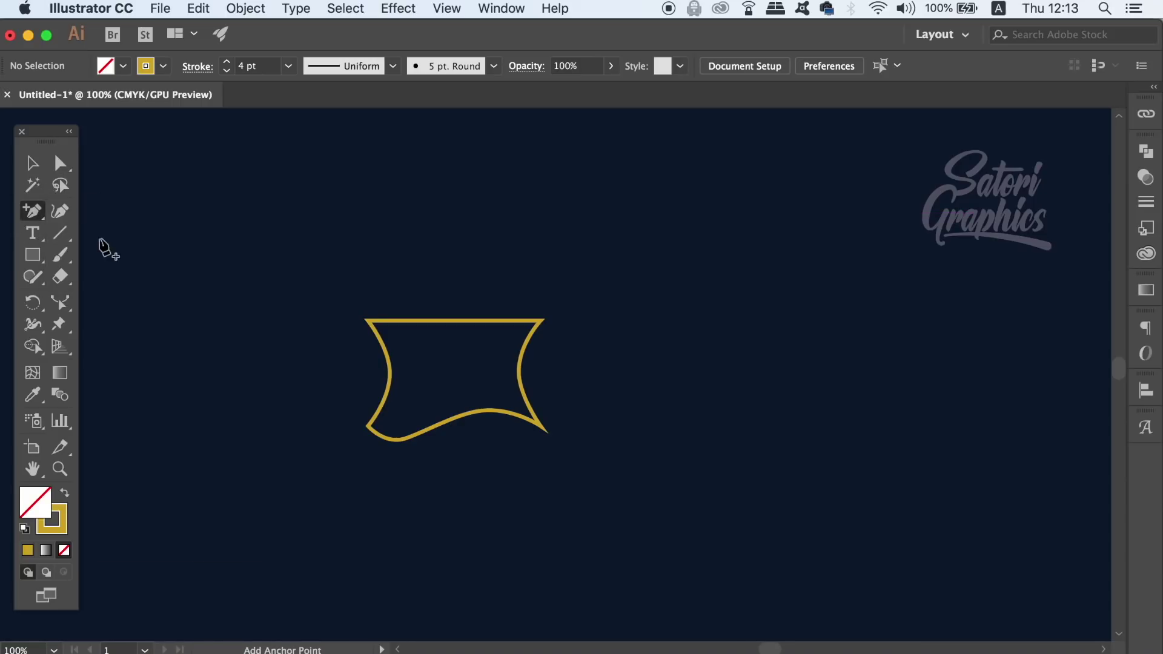
{"action": "left_click", "coordinate": [452, 321]}
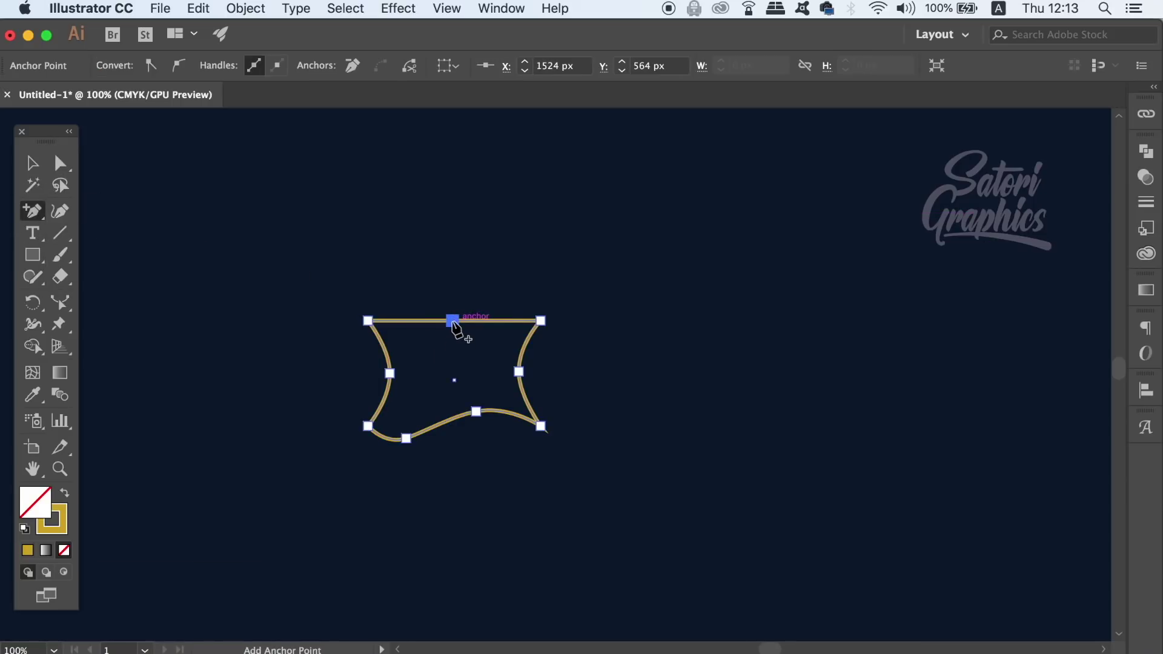
{"action": "key", "text": "a"}
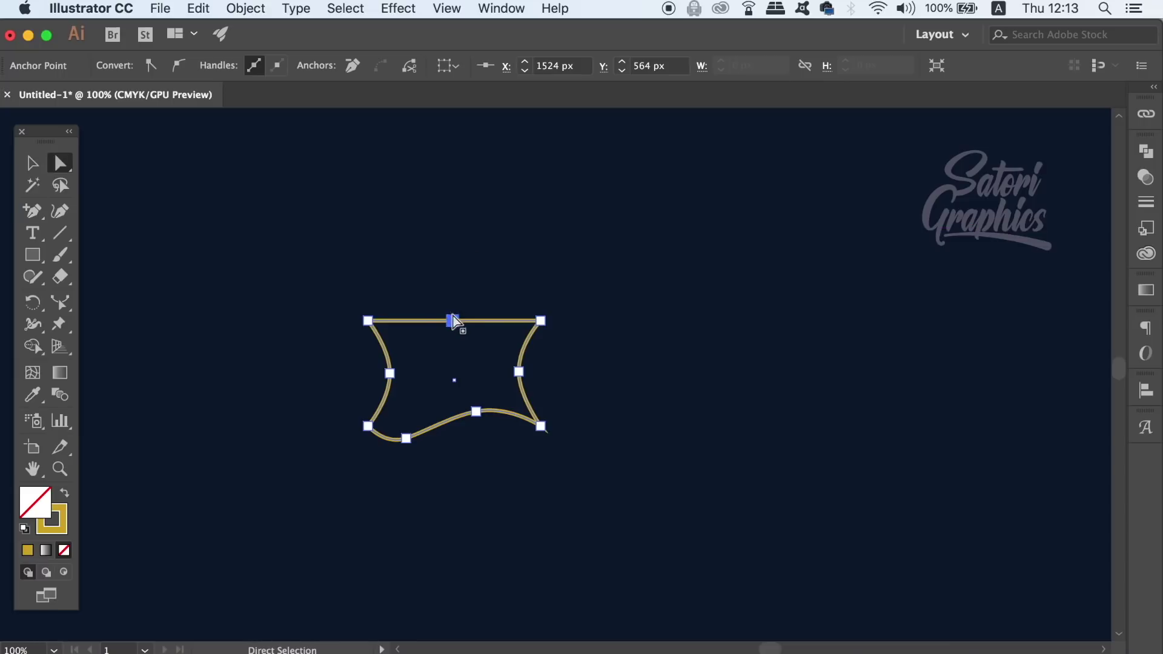
{"action": "left_click_drag", "start_coordinate": [454, 321], "coordinate": [453, 292]}
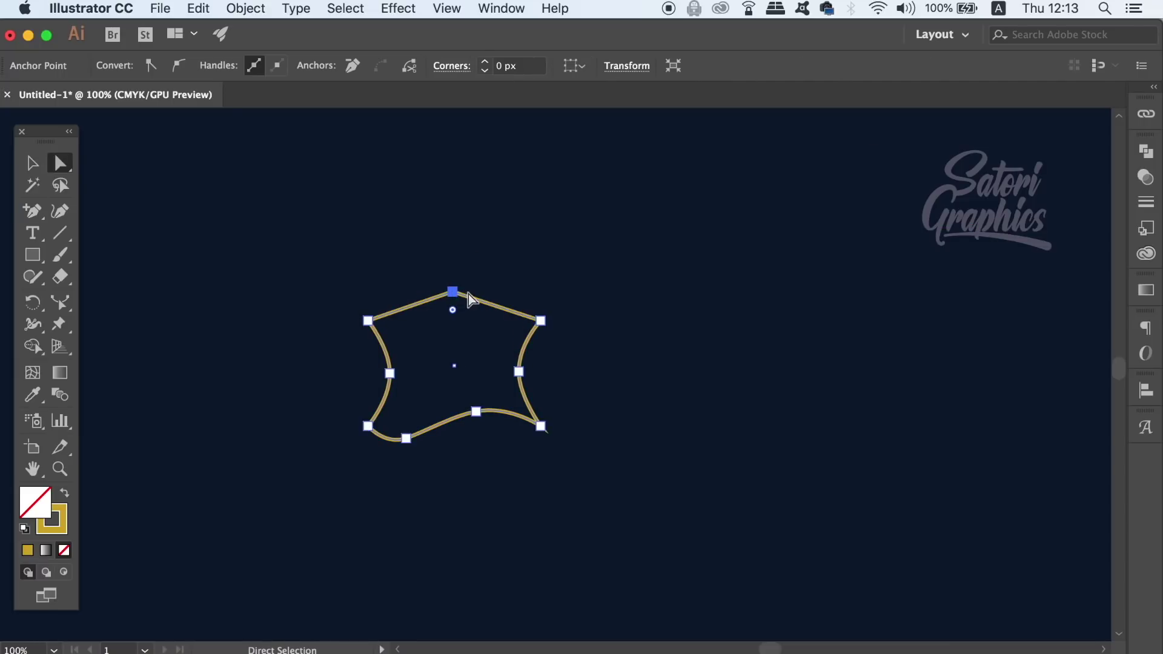
{"action": "key", "text": "ctrl+z"}
{"action": "left_click", "coordinate": [120, 317]}
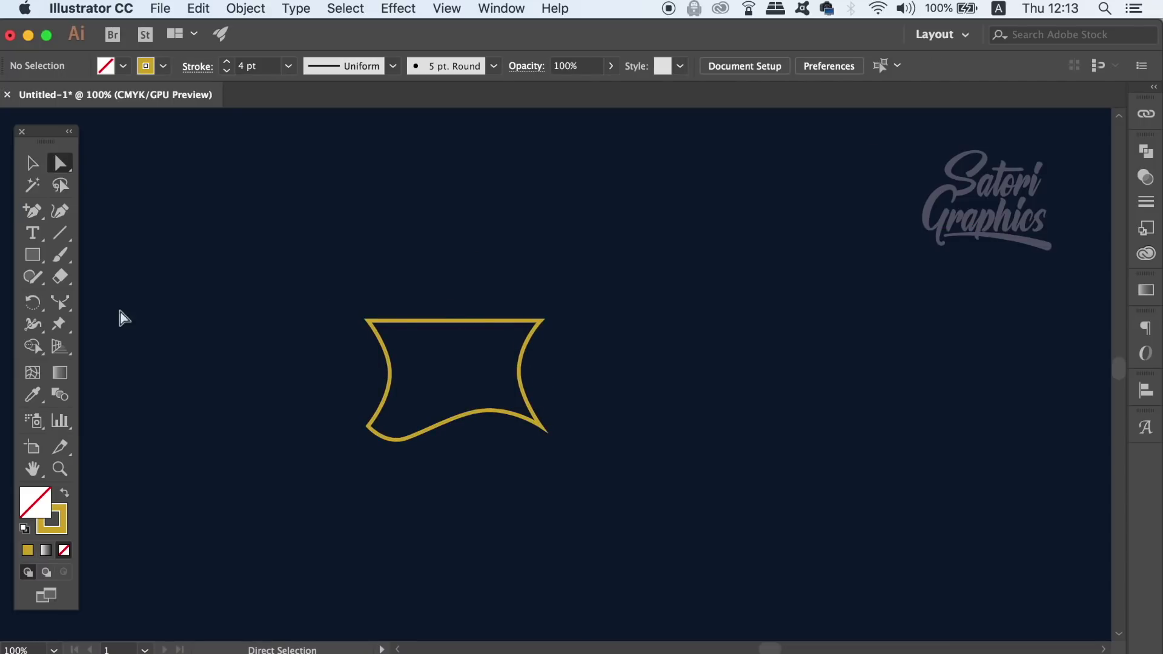
Step: With the Reshape Tool, pull the shape's top edge upward and to the left into a rounded peak, and deselect
{"action": "left_click", "coordinate": [424, 321]}
{"action": "left_click", "coordinate": [61, 304]}
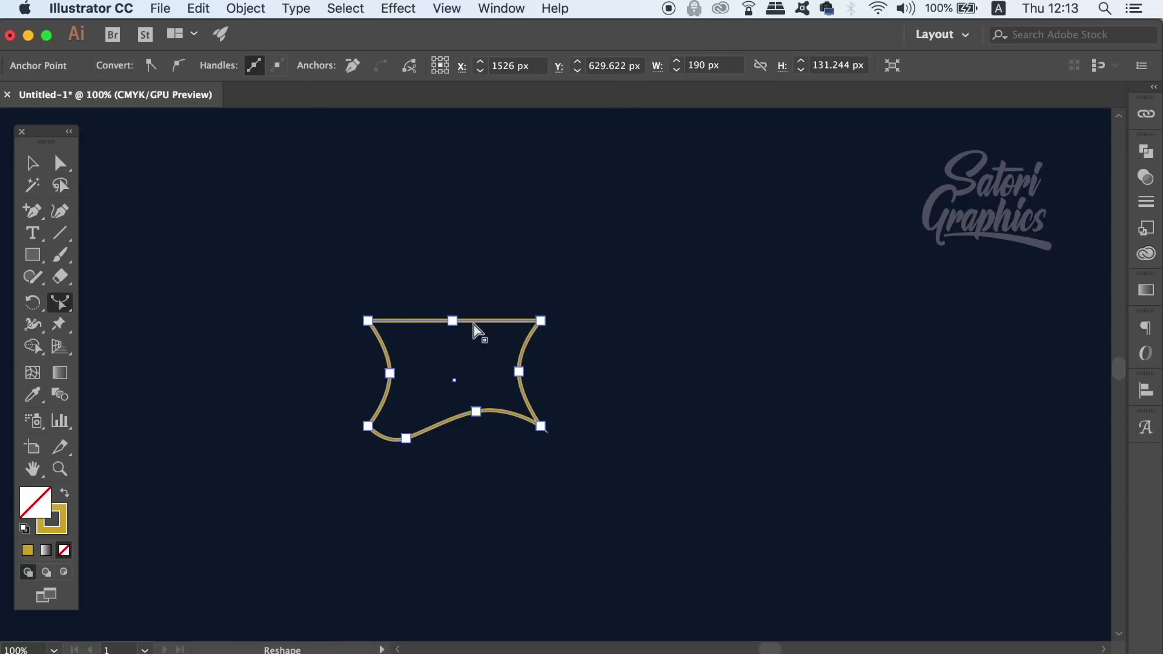
{"action": "left_click_drag", "start_coordinate": [473, 322], "coordinate": [401, 257]}
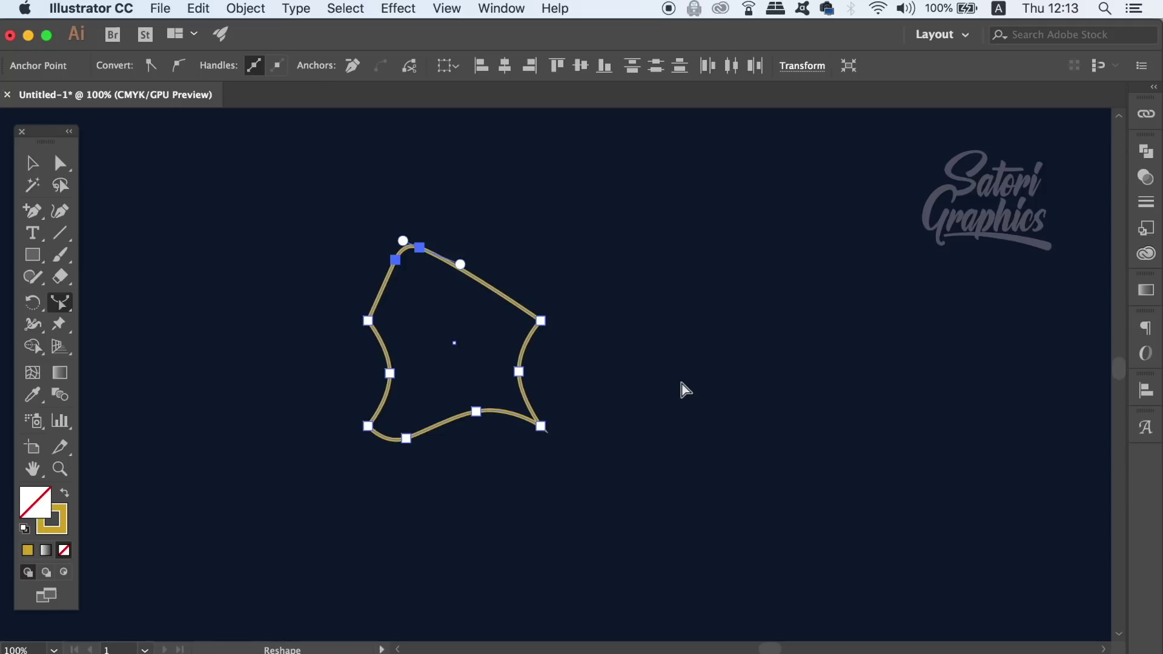
{"action": "key", "text": "v"}
{"action": "left_click", "coordinate": [687, 375]}
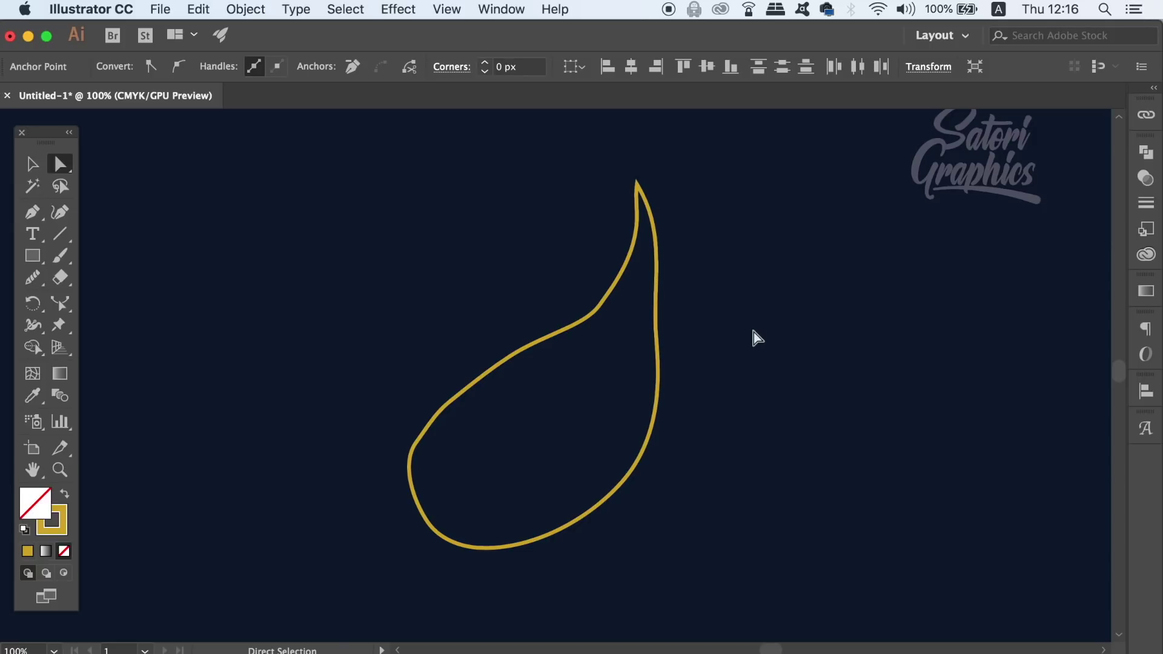
Step: Select the gold teardrop path and smooth its uneven left side from the neck down to the base with the Smooth Tool
{"action": "left_click", "coordinate": [757, 337]}
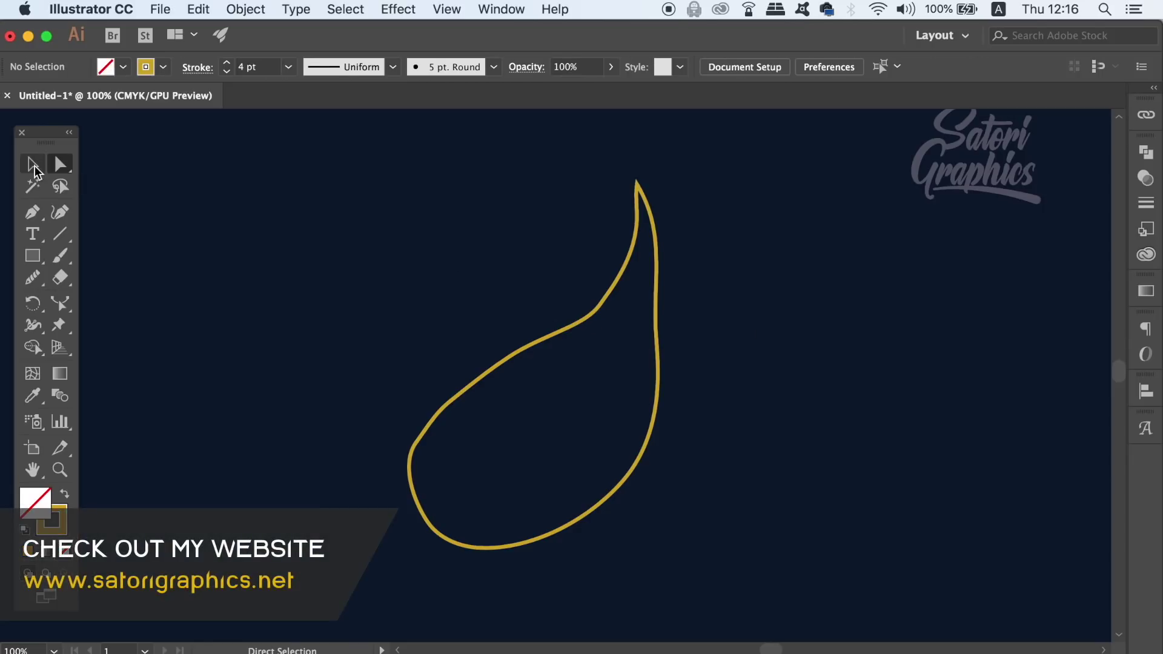
{"action": "left_click", "coordinate": [33, 164]}
{"action": "left_click", "coordinate": [522, 348]}
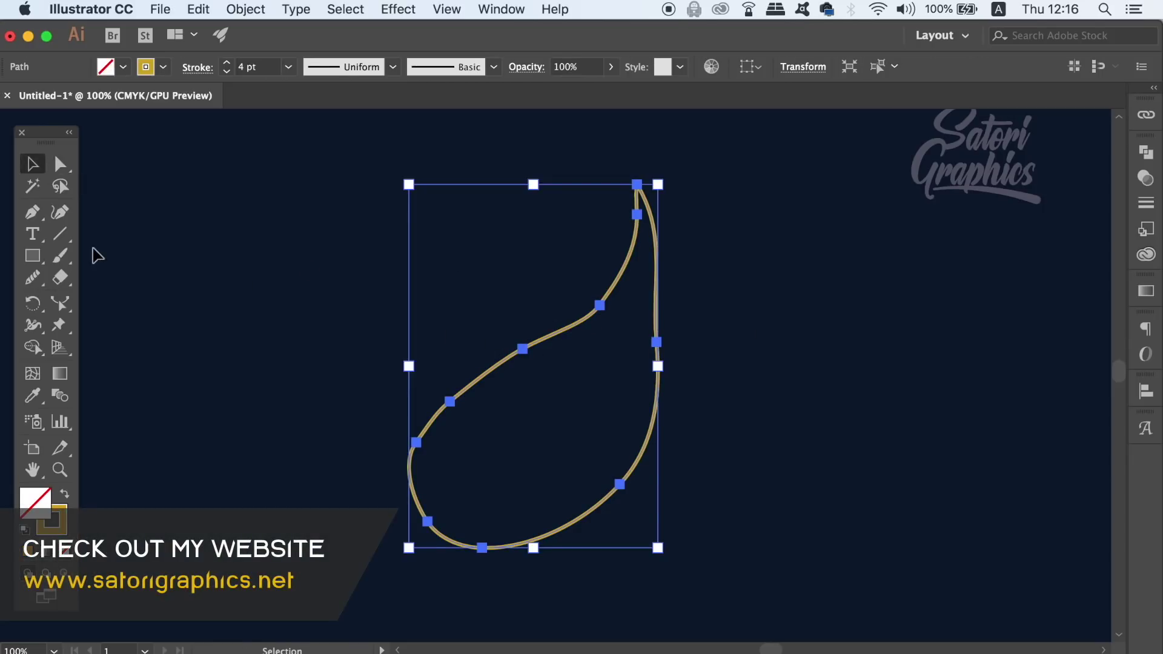
{"action": "left_click", "coordinate": [32, 277]}
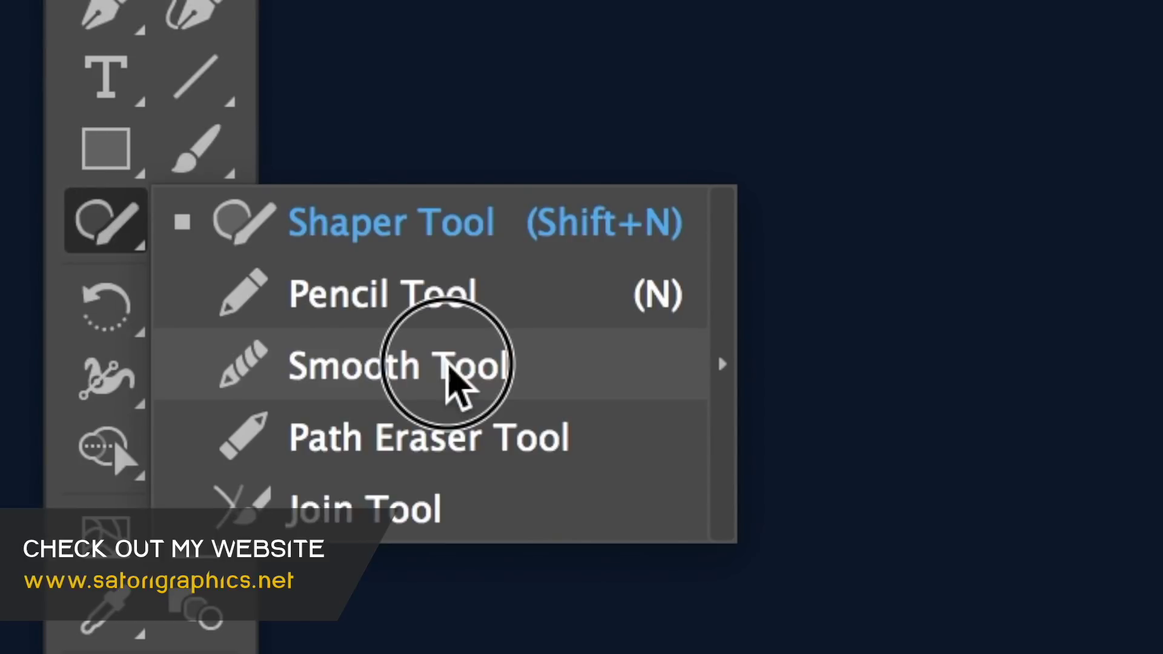
{"action": "left_click", "coordinate": [448, 365]}
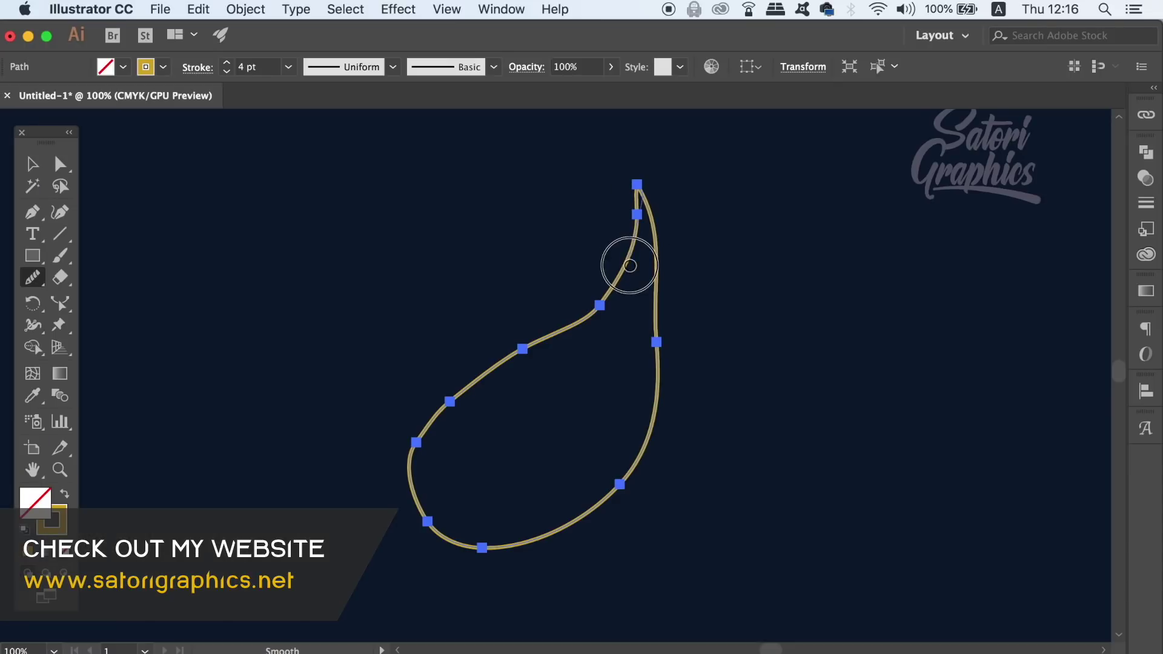
{"action": "mouse_move", "coordinate": [630, 265]}
{"action": "left_mouse_down"}
{"action": "mouse_move", "coordinate": [602, 306]}
{"action": "mouse_move", "coordinate": [538, 330]}
{"action": "mouse_move", "coordinate": [446, 391]}
{"action": "mouse_move", "coordinate": [401, 514]}
{"action": "left_mouse_up"}
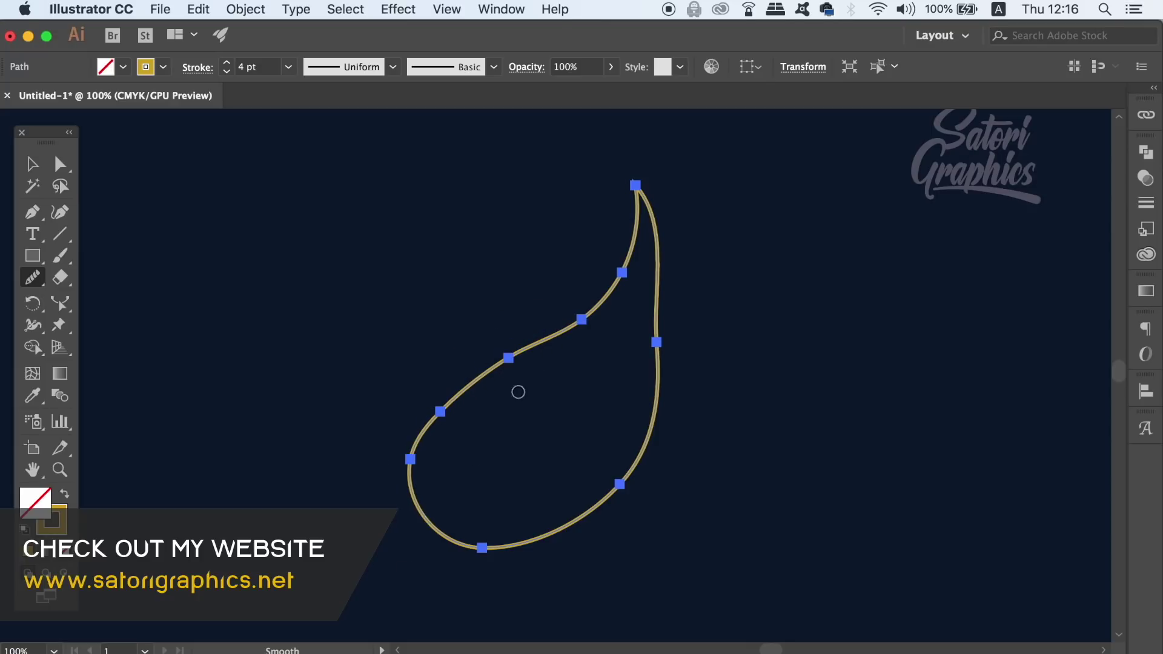
{"action": "left_click_drag", "start_coordinate": [543, 334], "coordinate": [415, 496]}
Step: Smooth the teardrop's lower right curve, right edge and upper left side, and undo the last stroke
{"action": "mouse_move", "coordinate": [463, 551]}
{"action": "left_mouse_down"}
{"action": "mouse_move", "coordinate": [563, 522]}
{"action": "mouse_move", "coordinate": [657, 363]}
{"action": "left_mouse_up"}
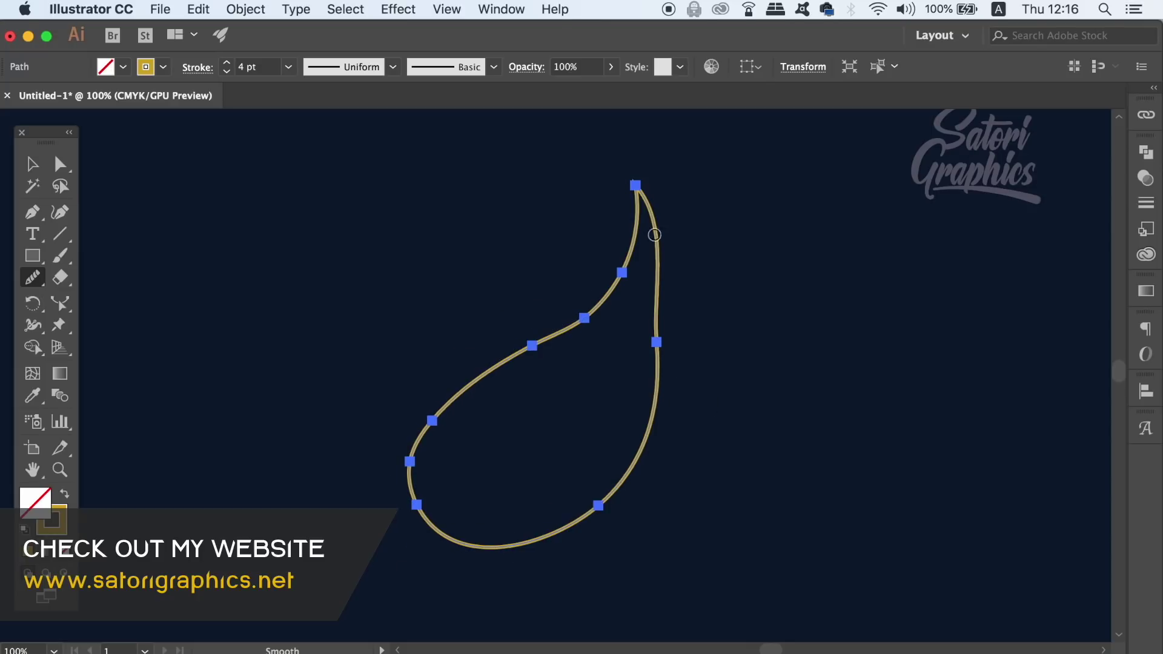
{"action": "mouse_move", "coordinate": [637, 187]}
{"action": "left_mouse_down"}
{"action": "mouse_move", "coordinate": [665, 378]}
{"action": "mouse_move", "coordinate": [647, 214]}
{"action": "mouse_move", "coordinate": [651, 429]}
{"action": "mouse_move", "coordinate": [653, 236]}
{"action": "mouse_move", "coordinate": [656, 389]}
{"action": "mouse_move", "coordinate": [649, 250]}
{"action": "mouse_move", "coordinate": [655, 327]}
{"action": "left_mouse_up"}
{"action": "left_click_drag", "start_coordinate": [615, 288], "coordinate": [533, 349]}
{"action": "key", "text": "super+z"}
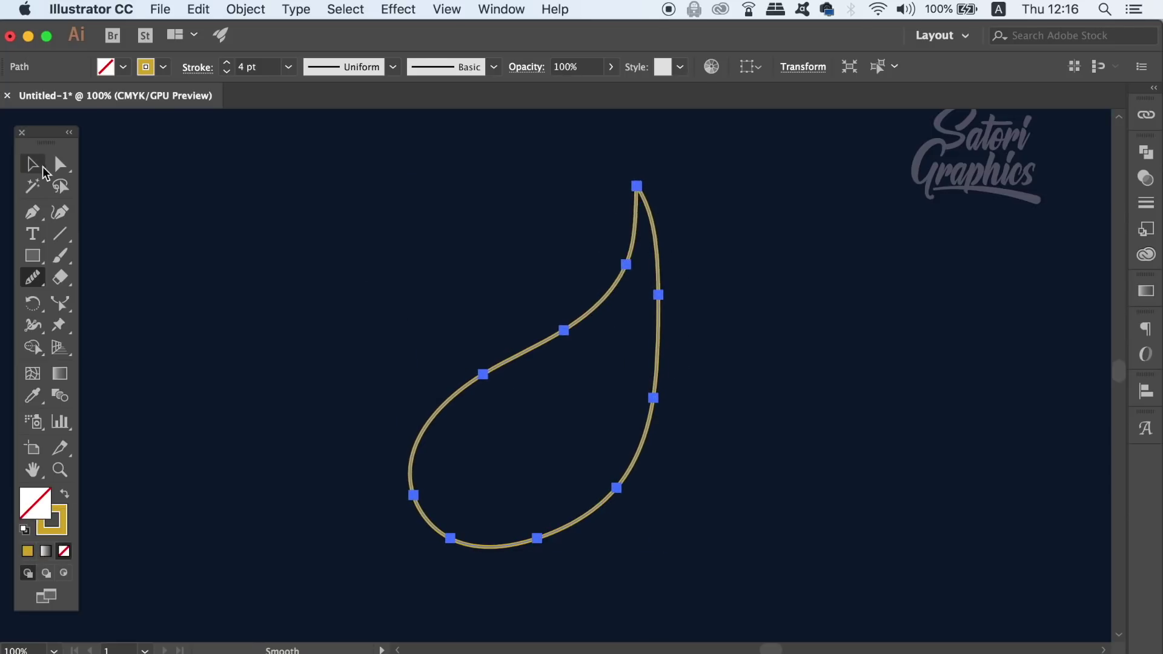
Step: Reselect the teardrop path and smooth its right edge upward from the middle toward the tip with the Smooth Tool
{"action": "left_click", "coordinate": [37, 167]}
{"action": "left_click", "coordinate": [666, 215]}
{"action": "left_click", "coordinate": [658, 339]}
{"action": "left_click", "coordinate": [37, 277]}
{"action": "left_click_drag", "start_coordinate": [653, 400], "coordinate": [656, 235]}
Step: Shift the two anchor points on the teardrop's right edge slightly outward with Direct Selection, and deselect
{"action": "left_click", "coordinate": [60, 164]}
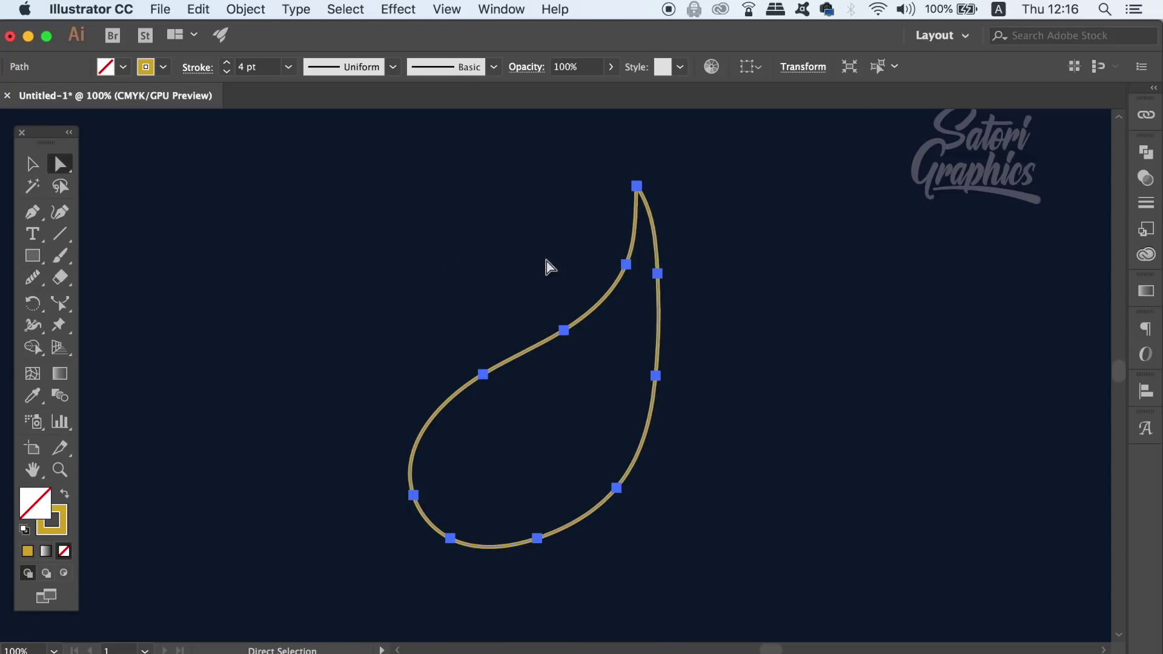
{"action": "left_click", "coordinate": [658, 274]}
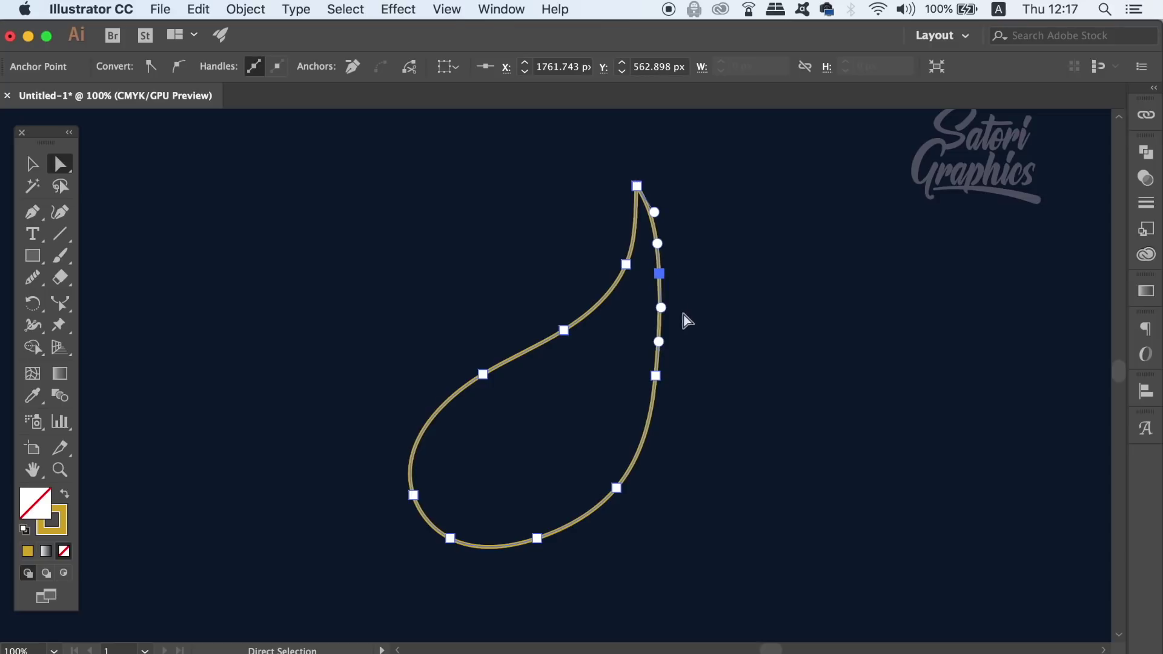
{"action": "left_click", "coordinate": [655, 376]}
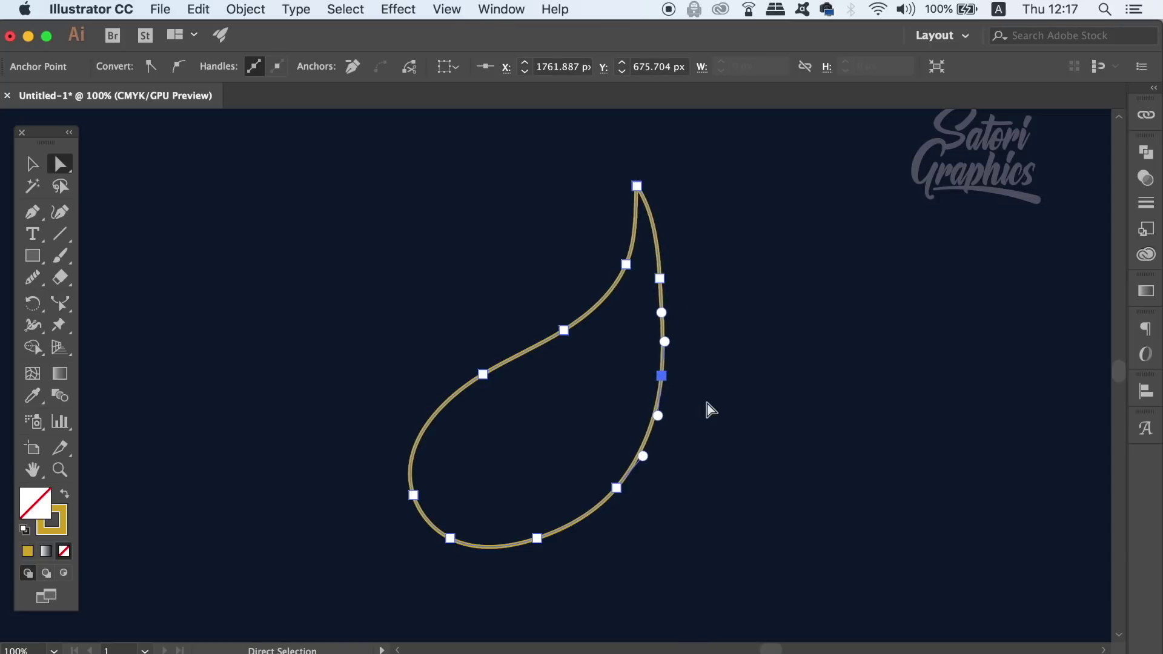
{"action": "left_click", "coordinate": [466, 271]}
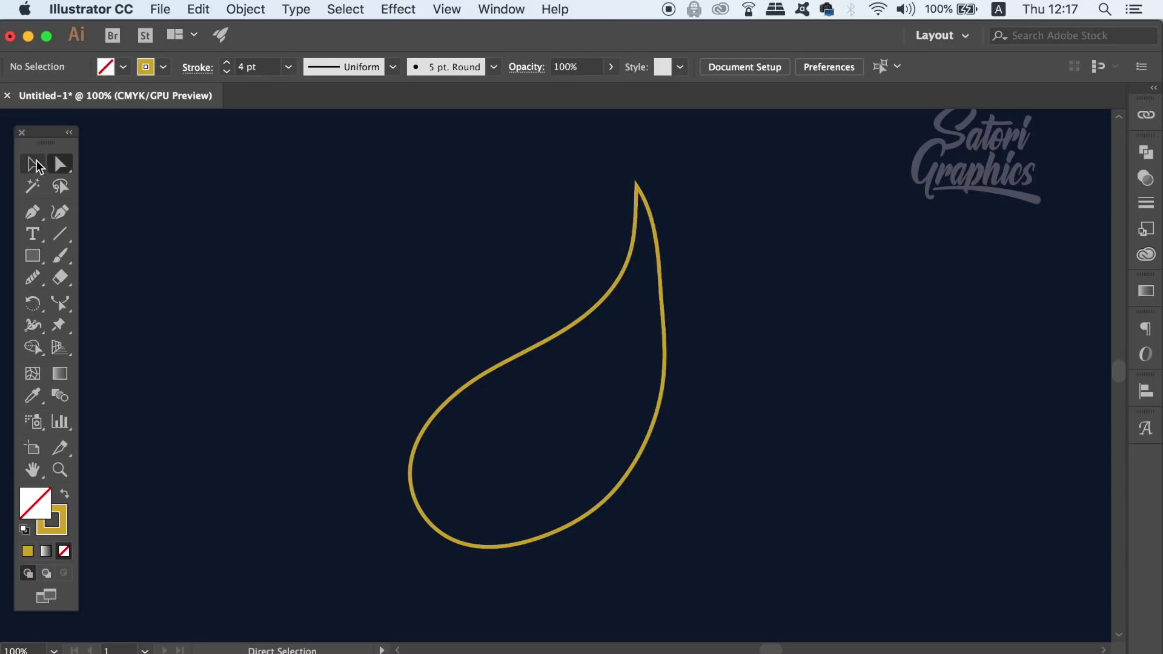
Step: Reselect the teardrop and smooth its full right and left sides with the Smooth Tool, and clear the selection
{"action": "left_click", "coordinate": [36, 162]}
{"action": "left_click", "coordinate": [476, 382]}
{"action": "left_click", "coordinate": [33, 277], "text": "alt"}
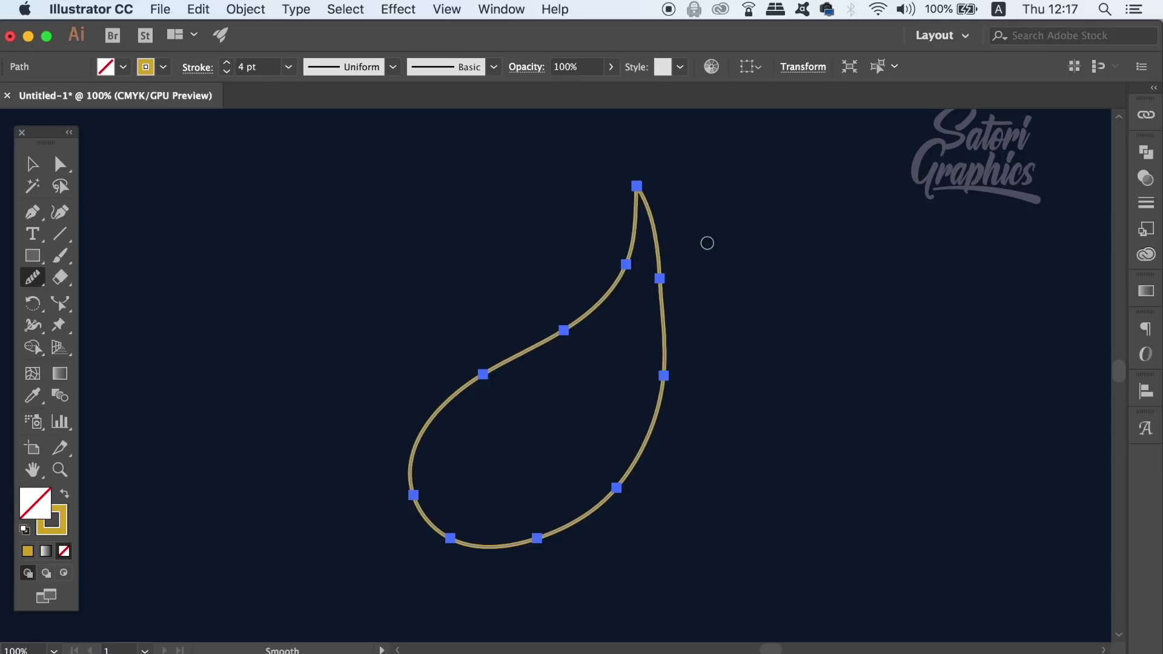
{"action": "mouse_move", "coordinate": [639, 189]}
{"action": "left_mouse_down"}
{"action": "mouse_move", "coordinate": [673, 363]}
{"action": "mouse_move", "coordinate": [666, 255]}
{"action": "mouse_move", "coordinate": [625, 526]}
{"action": "left_mouse_up"}
{"action": "mouse_move", "coordinate": [636, 264]}
{"action": "left_mouse_down"}
{"action": "mouse_move", "coordinate": [428, 408]}
{"action": "mouse_move", "coordinate": [409, 490]}
{"action": "left_mouse_up"}
{"action": "left_click", "coordinate": [33, 164]}
{"action": "left_click", "coordinate": [294, 221]}
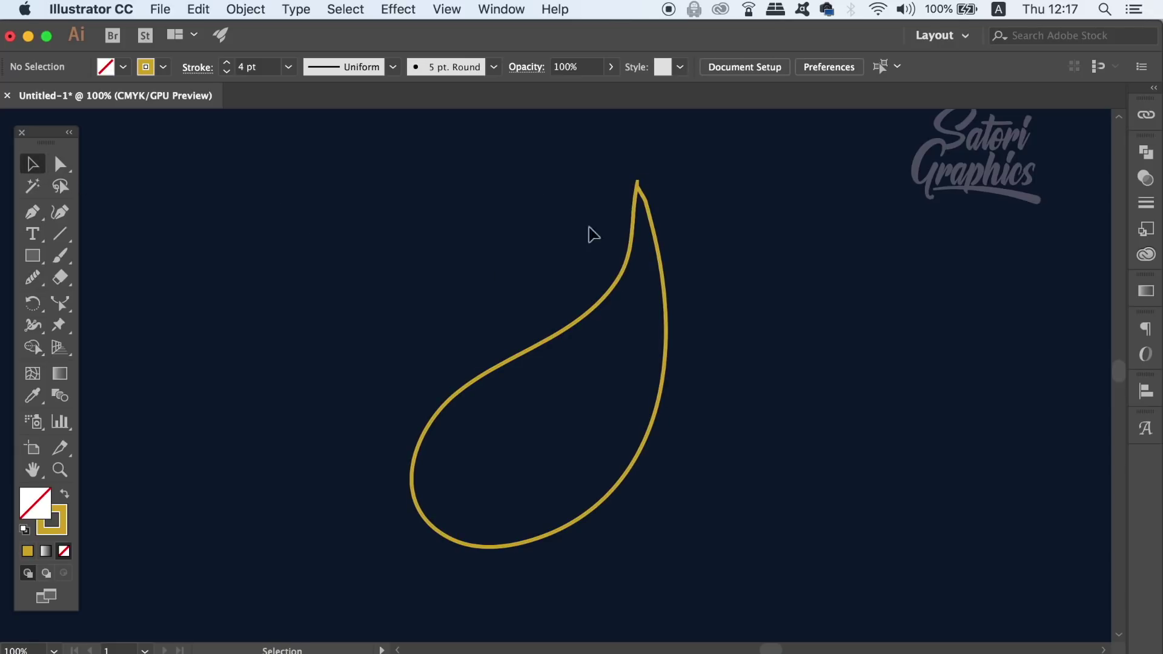
Step: Select the teardrop path at 300% zoom and round off its pointed tip with Smooth Tool strokes along both sides
{"action": "left_click", "coordinate": [653, 223]}
{"action": "key", "text": "super+="}
{"action": "key", "text": "super+="}
{"action": "key", "text": "super+="}
{"action": "left_click_drag", "start_coordinate": [594, 293], "coordinate": [585, 419]}
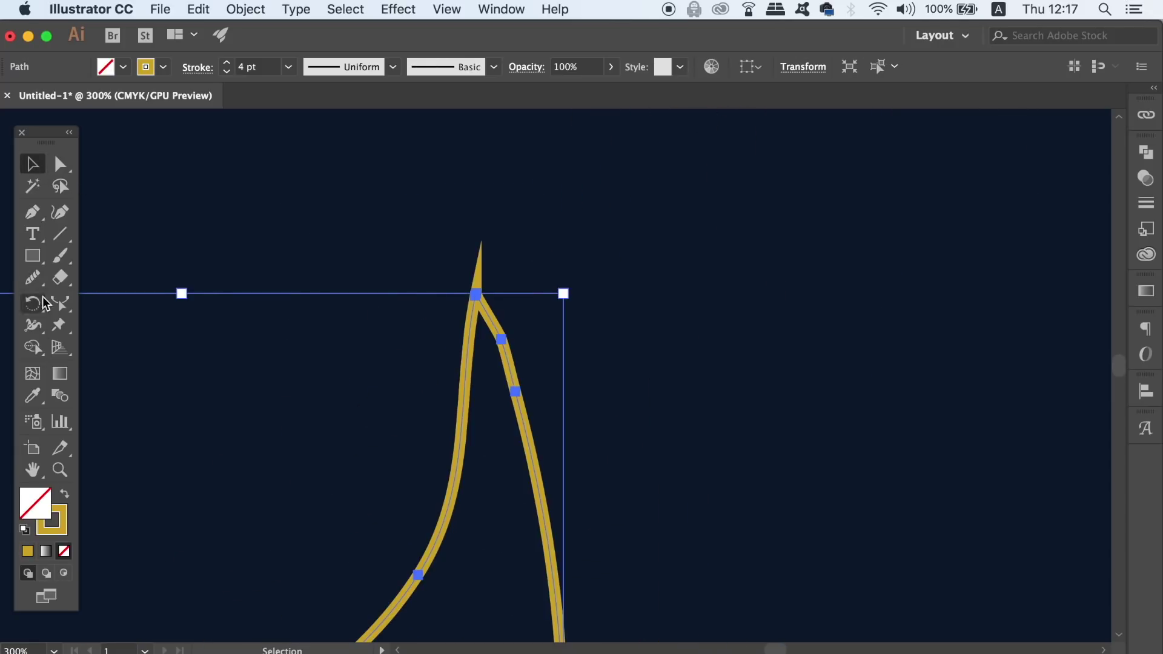
{"action": "left_click", "coordinate": [32, 278]}
{"action": "left_click_drag", "start_coordinate": [479, 317], "coordinate": [483, 285]}
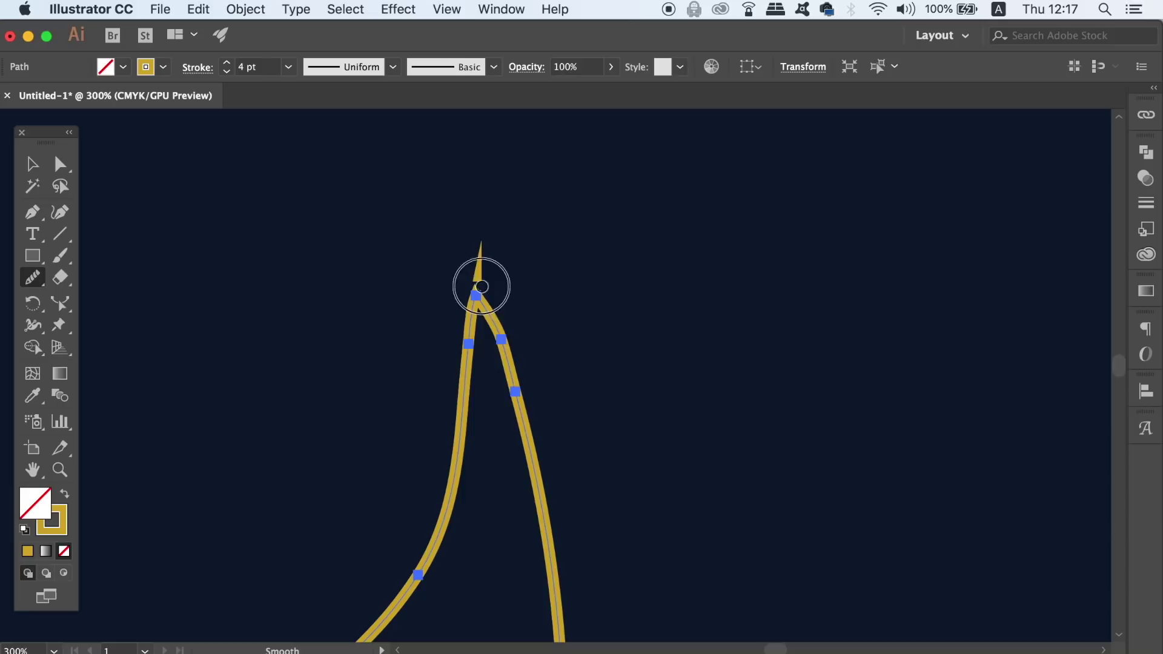
{"action": "mouse_move", "coordinate": [524, 416]}
{"action": "left_mouse_down"}
{"action": "mouse_move", "coordinate": [478, 252]}
{"action": "mouse_move", "coordinate": [456, 430]}
{"action": "mouse_move", "coordinate": [491, 287]}
{"action": "left_mouse_up"}
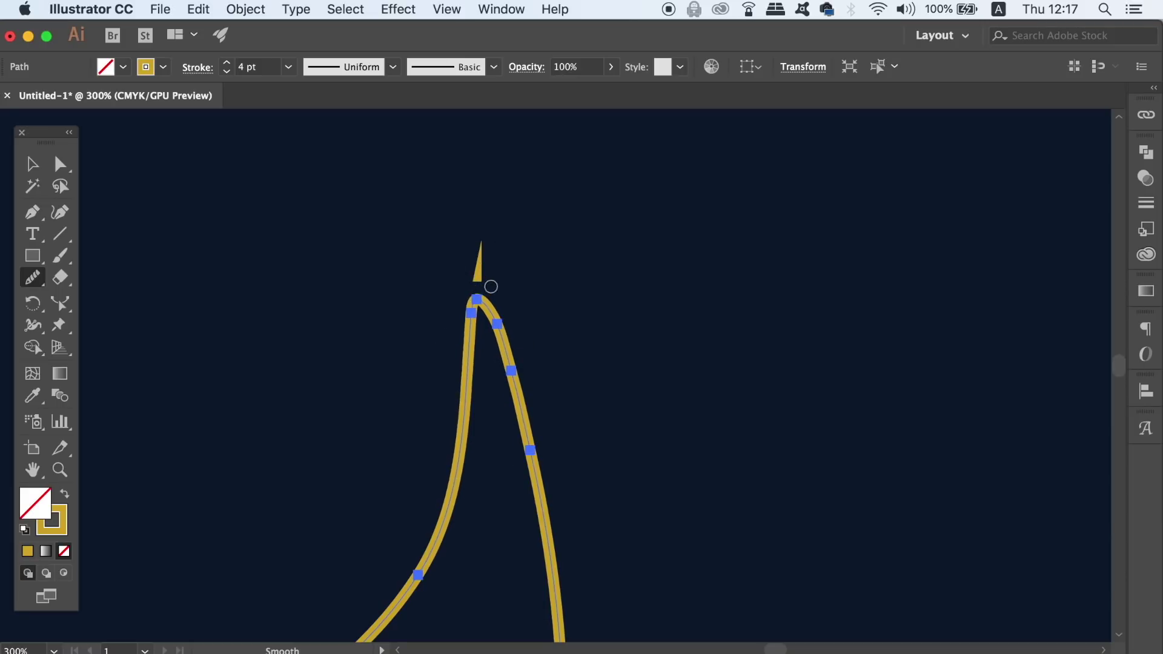
Step: Delete the stray gold sliver above the teardrop's rounded tip
{"action": "left_click", "coordinate": [33, 164]}
{"action": "left_click", "coordinate": [477, 262]}
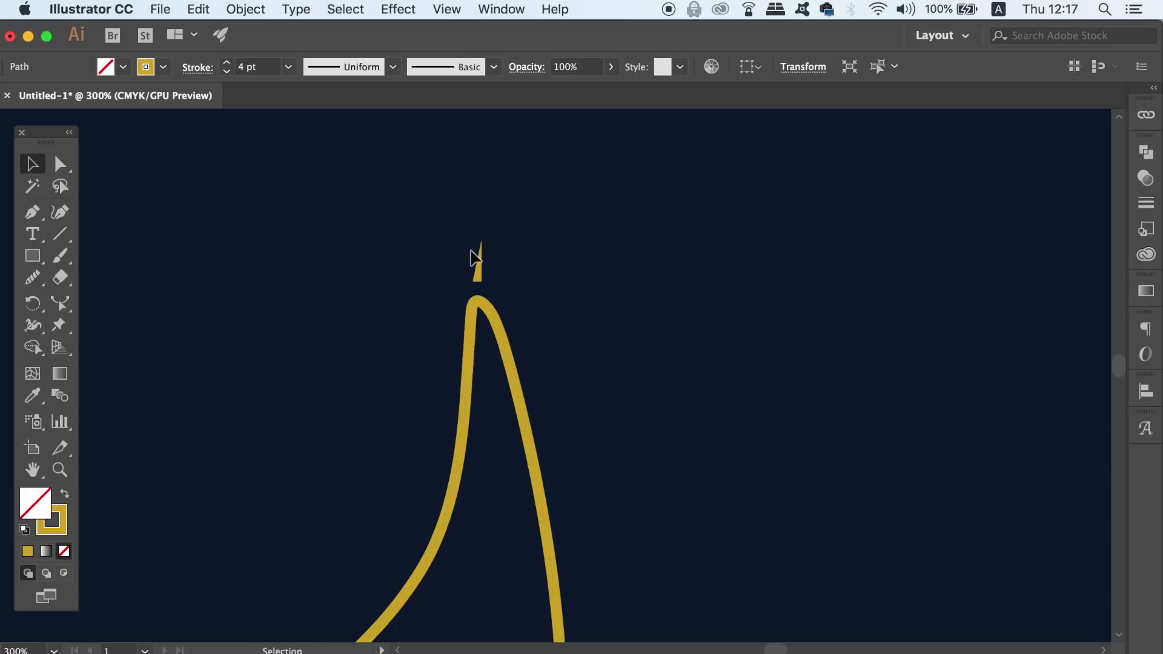
{"action": "key", "text": "BackSpace"}
{"action": "key", "text": "super+minus"}
{"action": "key", "text": "super+minus"}
{"action": "key", "text": "super+minus"}
{"action": "key", "text": "super+minus"}
{"action": "key", "text": "super+minus"}
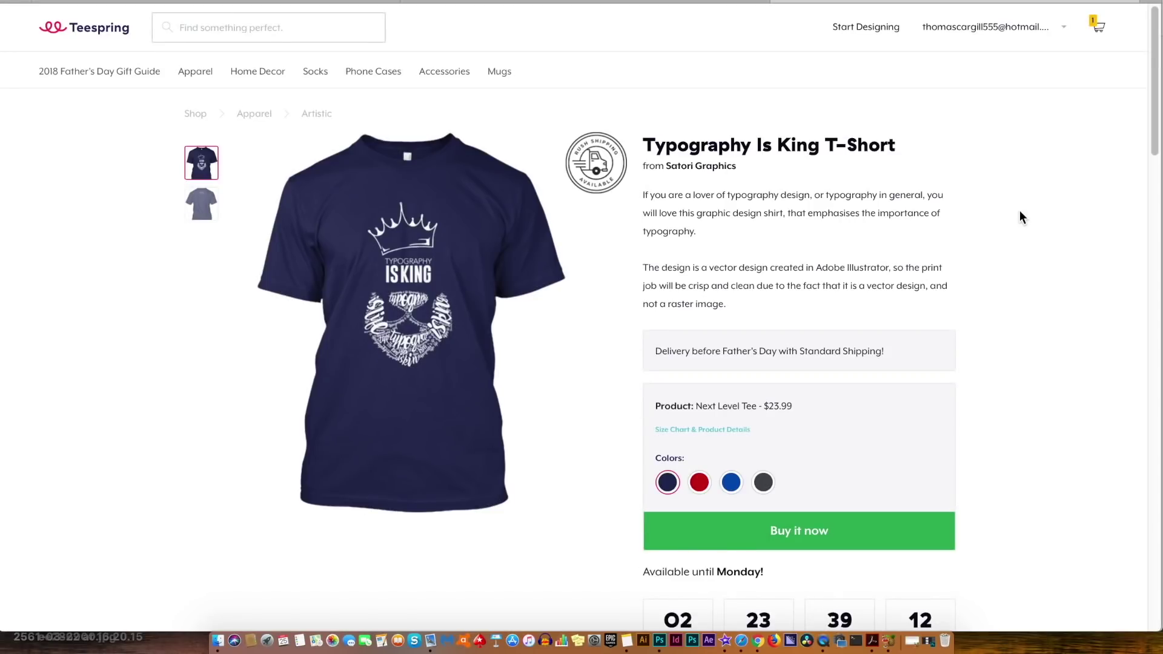
Step: Switch to the Teespring page, inspect the front and back of the Typography Is King T-Short, and browse the related Satori Graphics products
{"action": "mouse_move", "coordinate": [431, 276]}
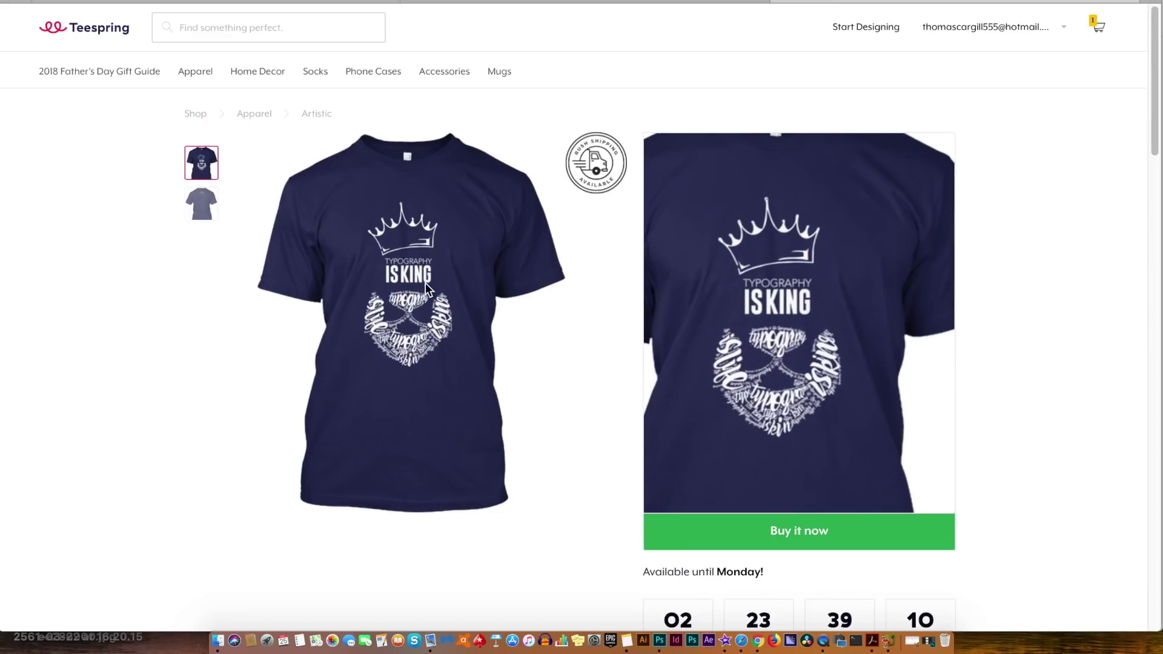
{"action": "left_click", "coordinate": [206, 213]}
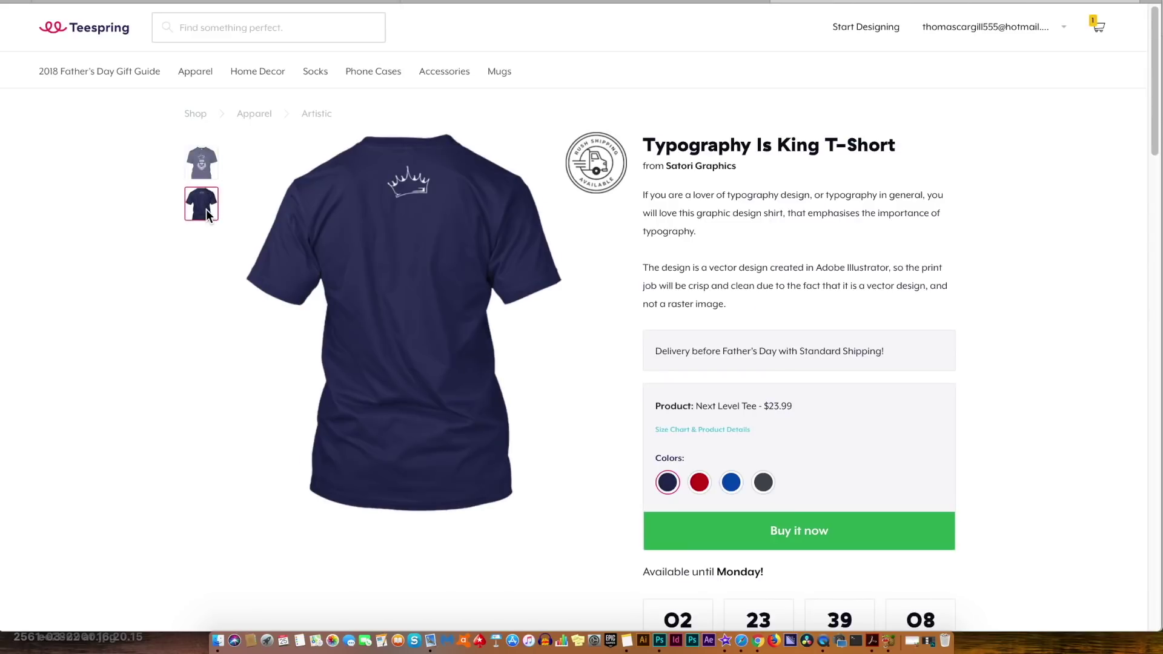
{"action": "mouse_move", "coordinate": [346, 214]}
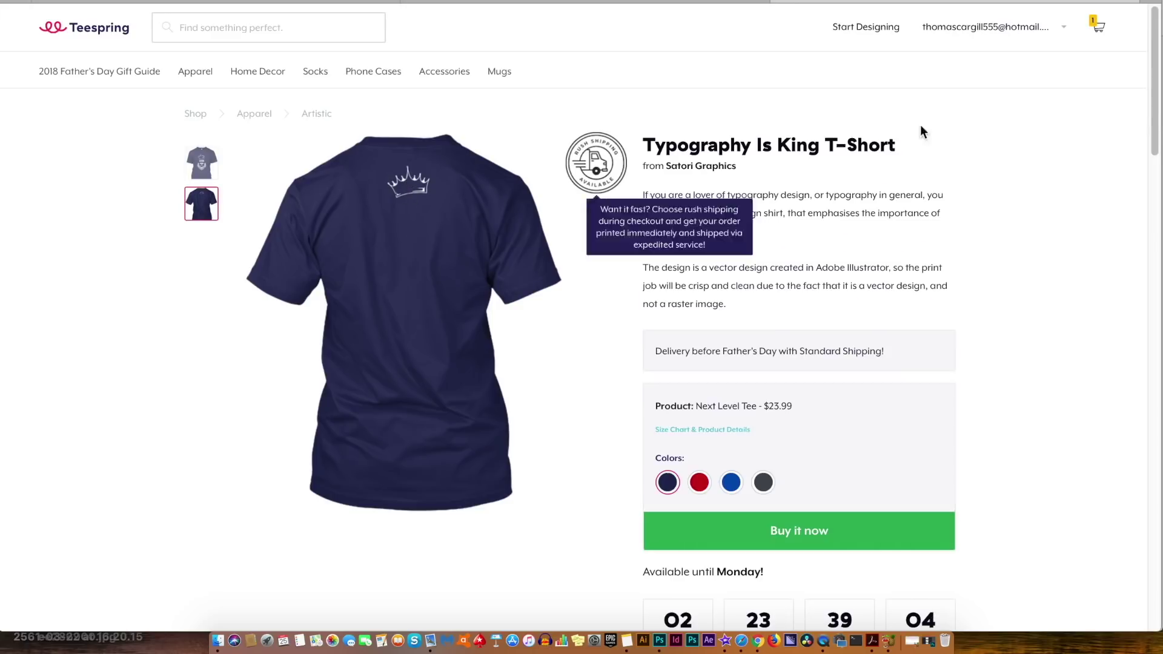
{"action": "left_click_drag", "start_coordinate": [1144, 90], "coordinate": [1153, 313]}
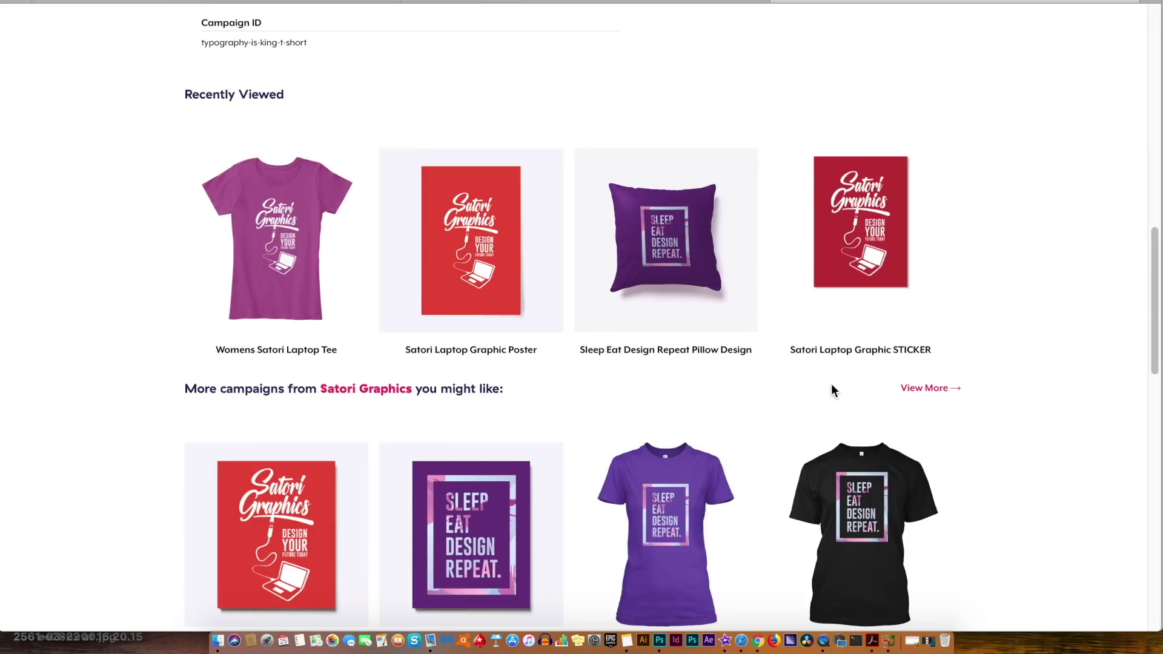